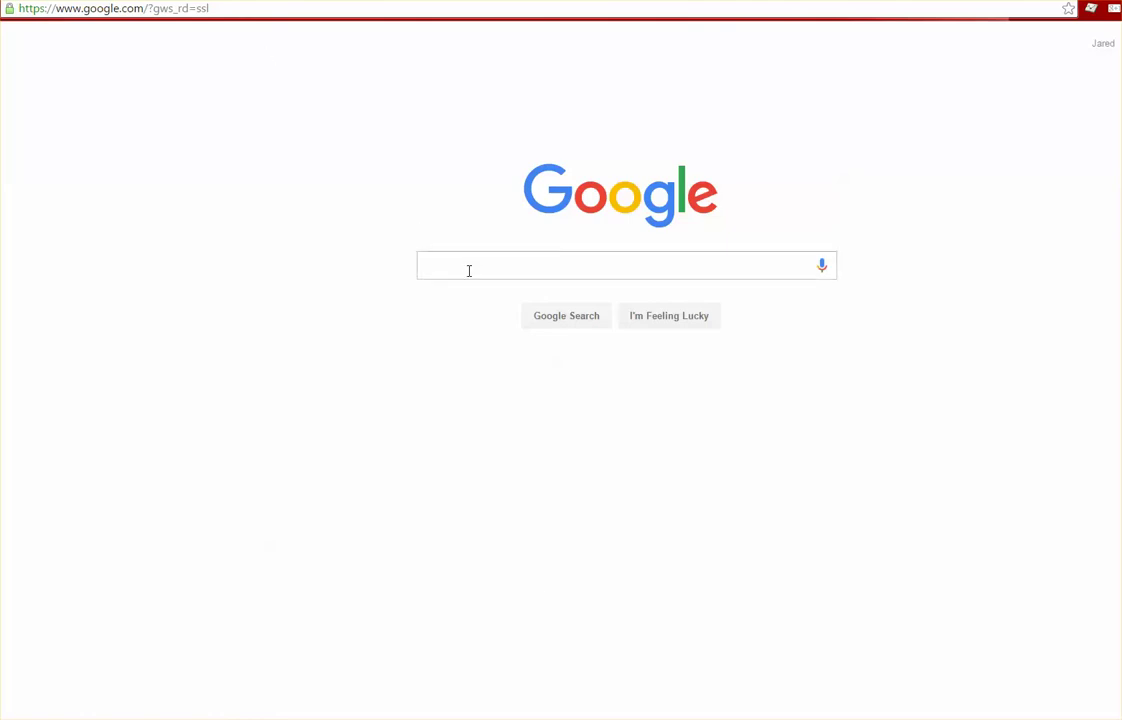
Step: Search Google for "google url builder" and open the Analytics Help article about the URL builder
{"action": "left_click", "coordinate": [467, 267]}
{"action": "type", "text": "google url;"}
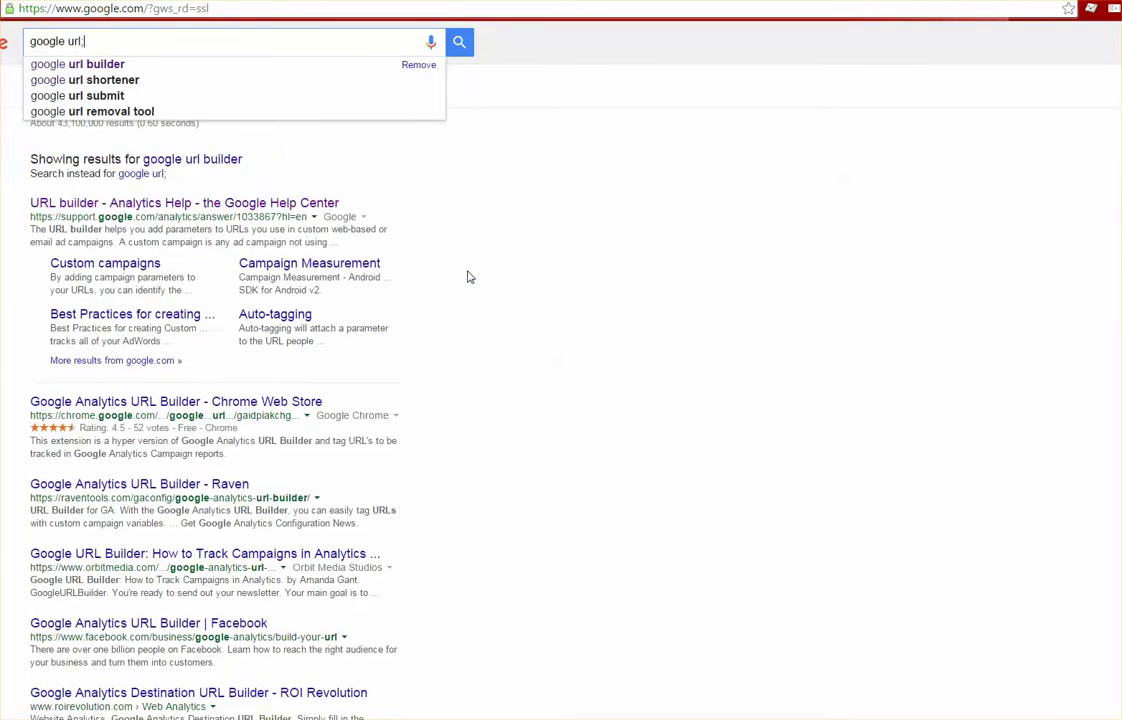
{"action": "key", "text": "BackSpace"}
{"action": "type", "text": "builder"}
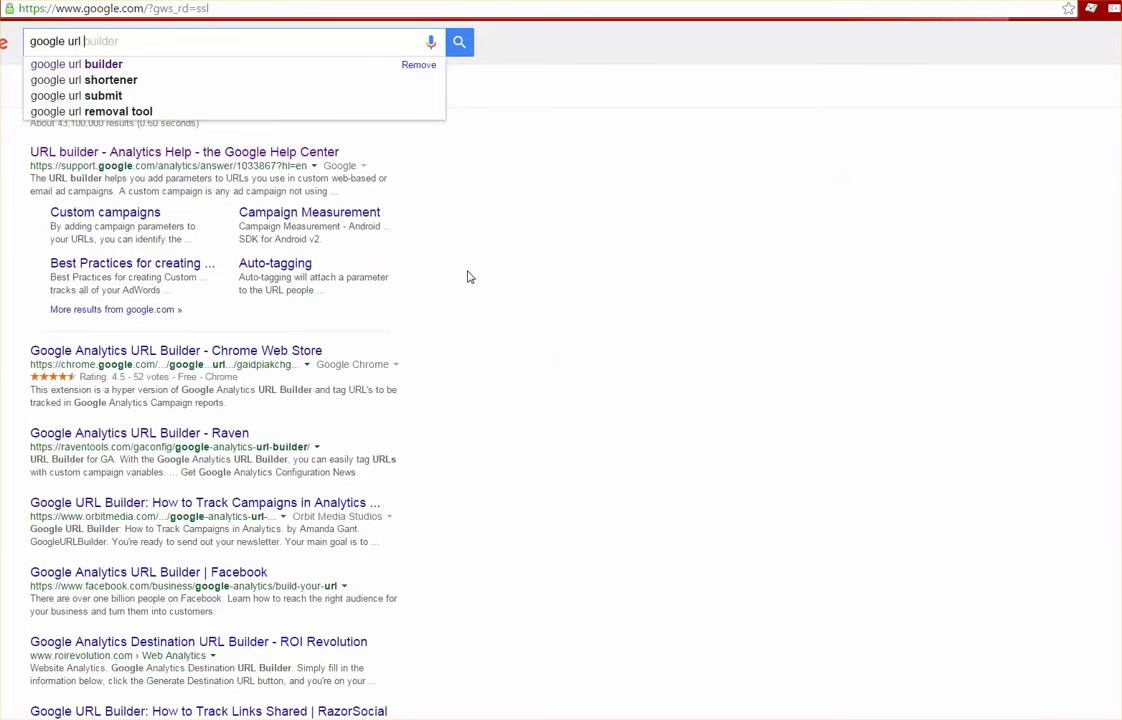
{"action": "key", "text": "Return"}
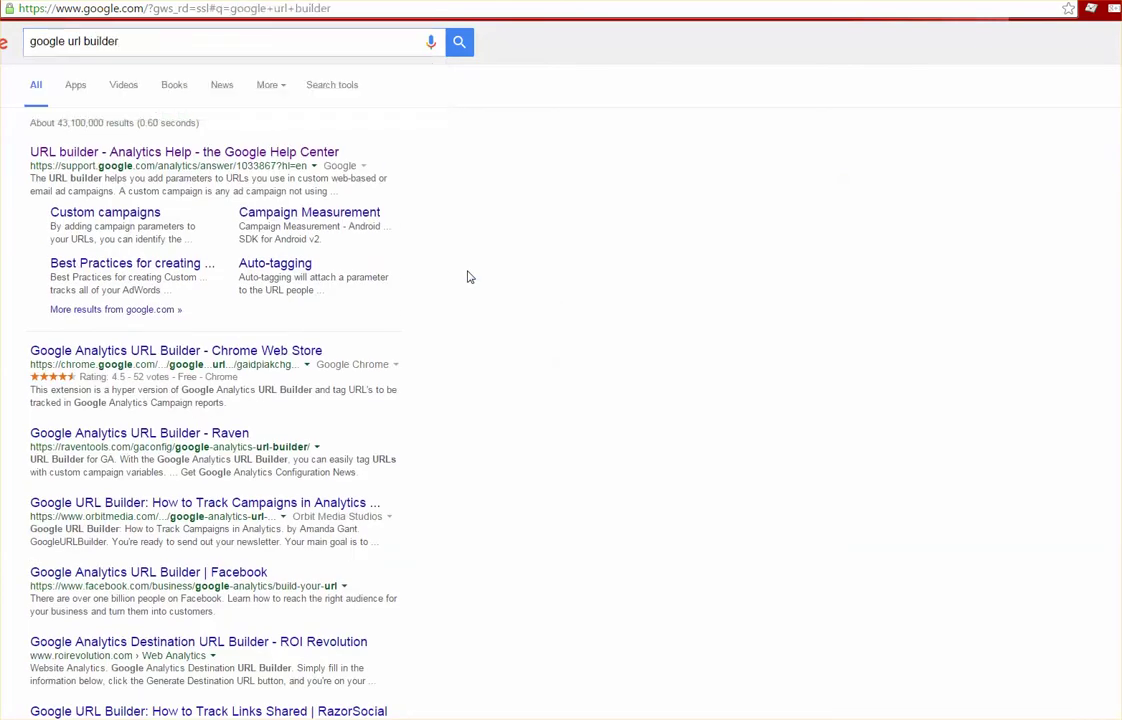
{"action": "left_click", "coordinate": [195, 163]}
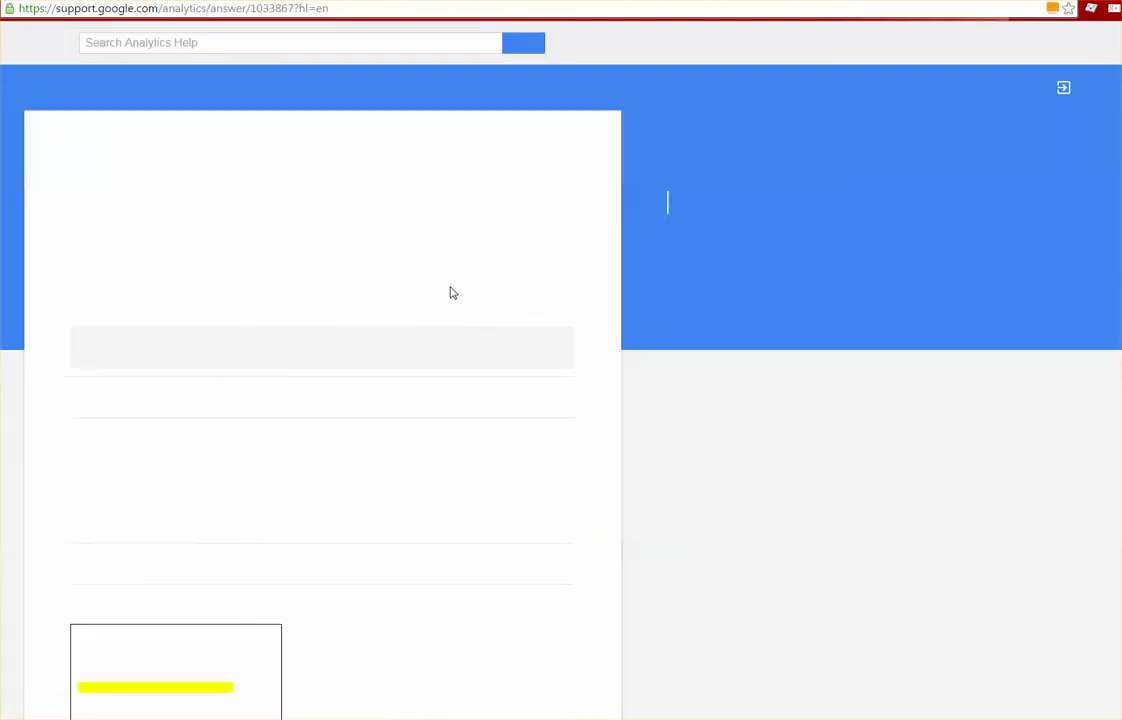
{"action": "scroll", "coordinate": [416, 301], "scroll_direction": "down", "scroll_amount": 3}
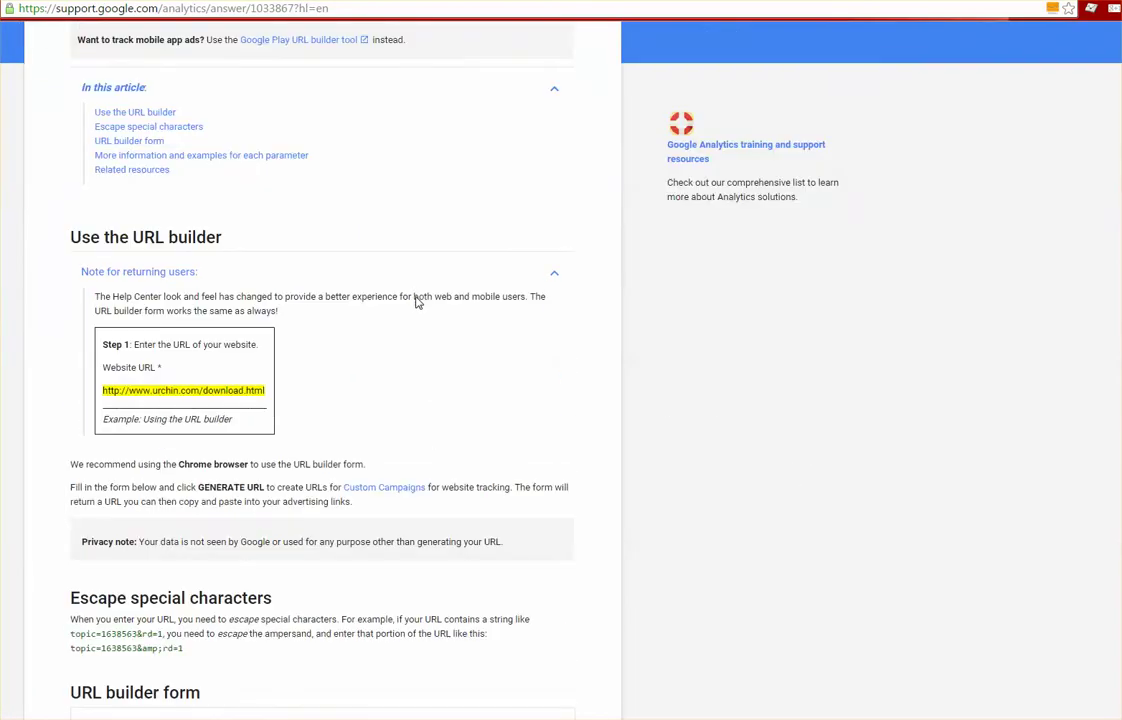
{"action": "scroll", "coordinate": [416, 301], "scroll_direction": "down", "scroll_amount": 3}
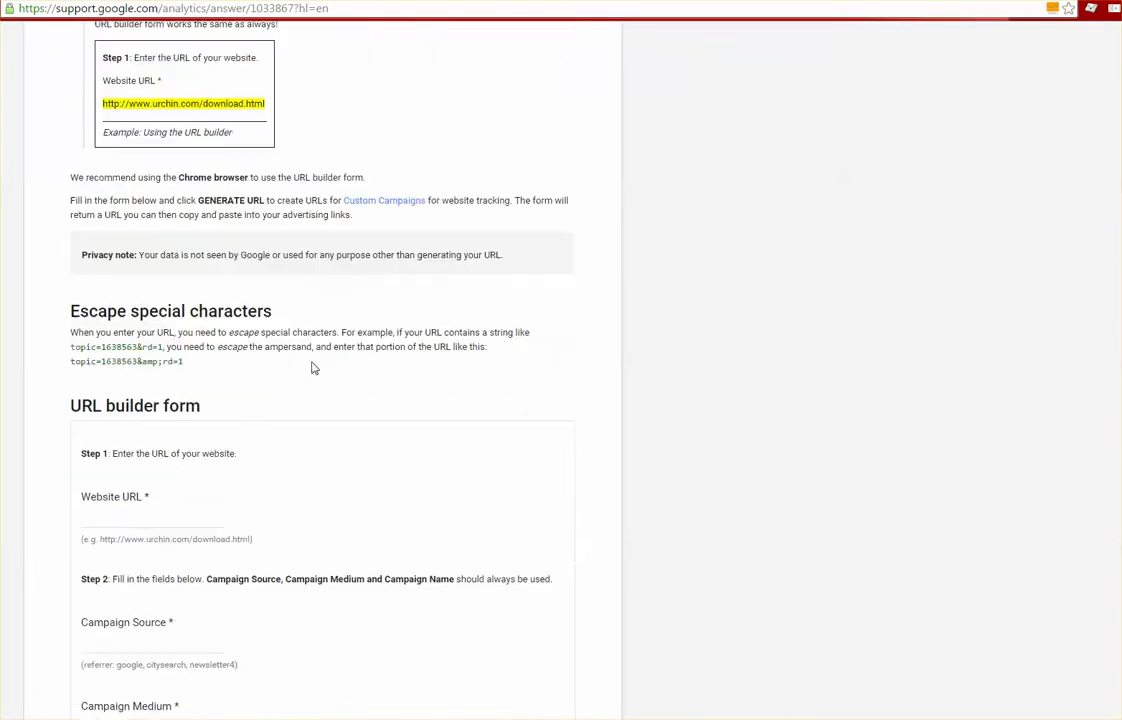
{"action": "left_click", "coordinate": [120, 516]}
{"action": "type", "text": "www.toyota.com"}
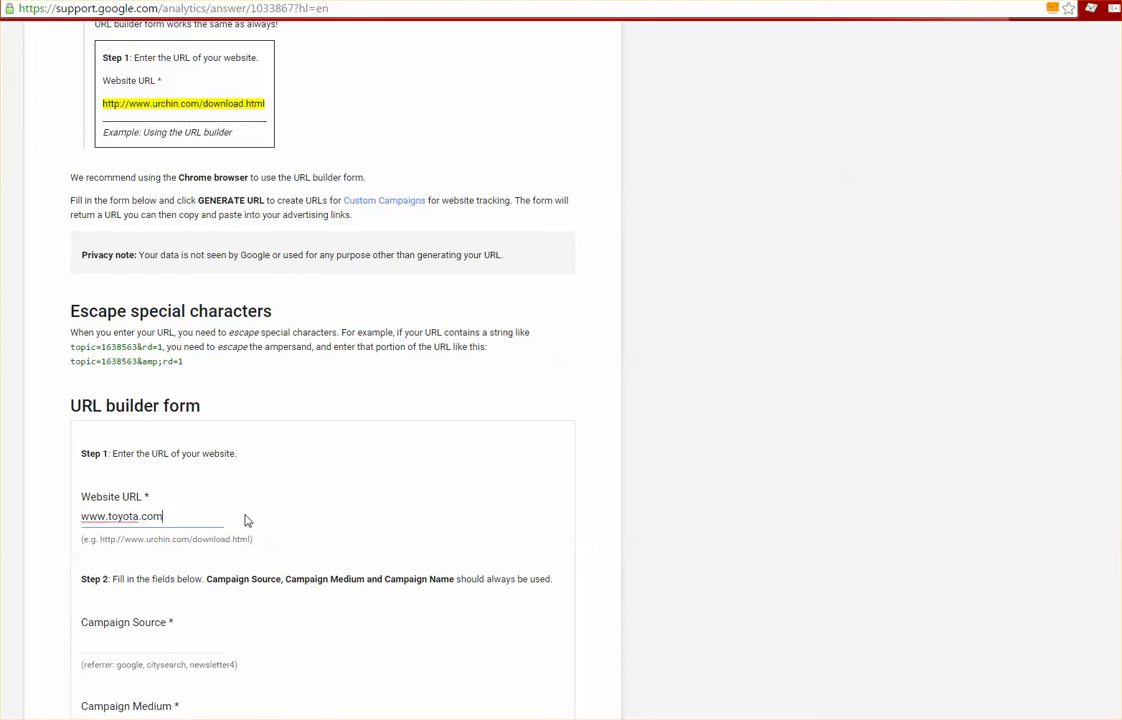
Step: Set the campaign source to Facebook and the campaign medium to PPC
{"action": "scroll", "coordinate": [245, 518], "scroll_direction": "down", "scroll_amount": 1}
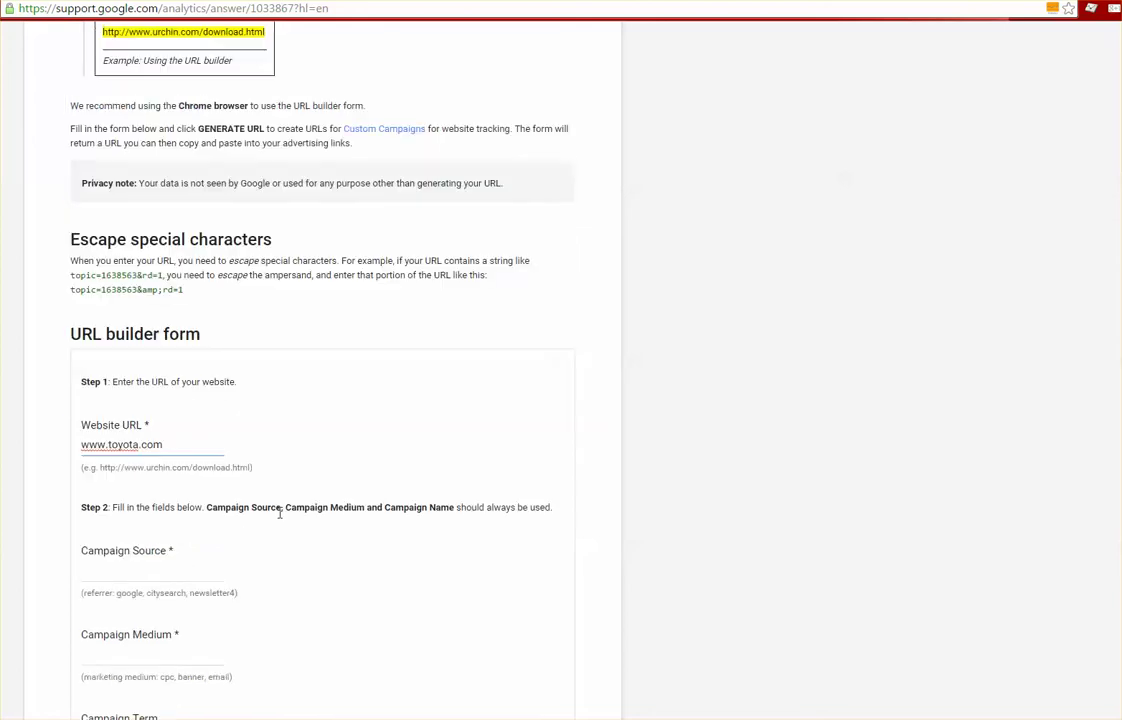
{"action": "left_click", "coordinate": [170, 569]}
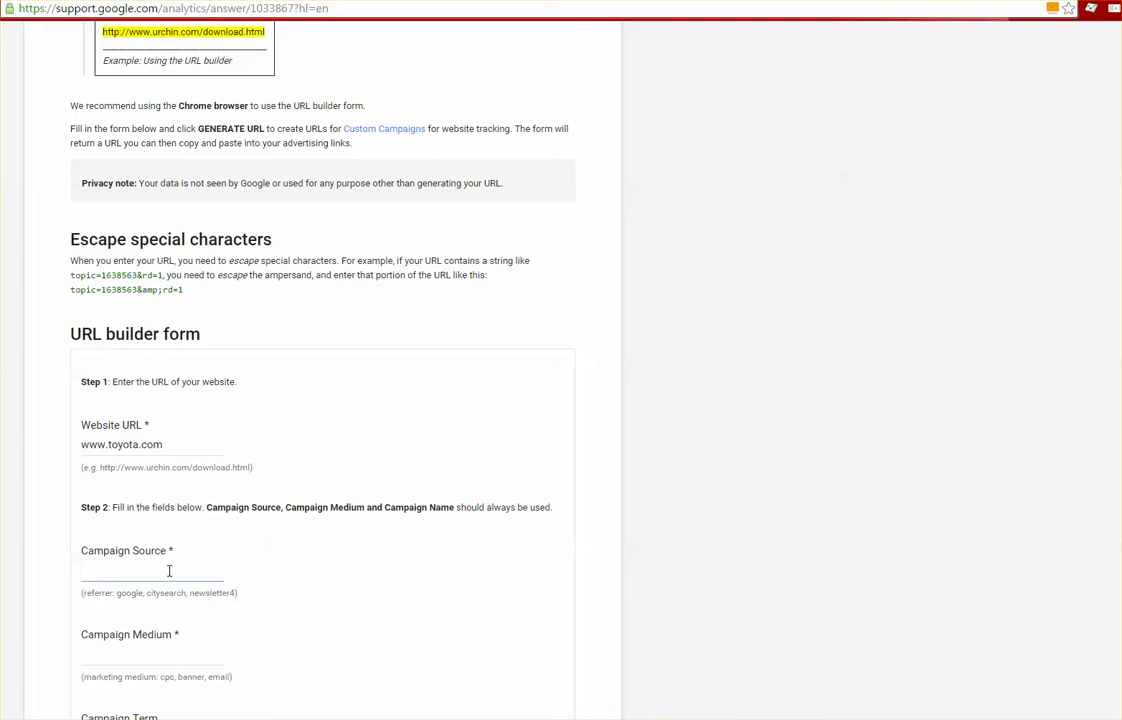
{"action": "type", "text": "Facebook"}
{"action": "scroll", "coordinate": [169, 571], "scroll_direction": "down", "scroll_amount": 1}
{"action": "left_click", "coordinate": [193, 590]}
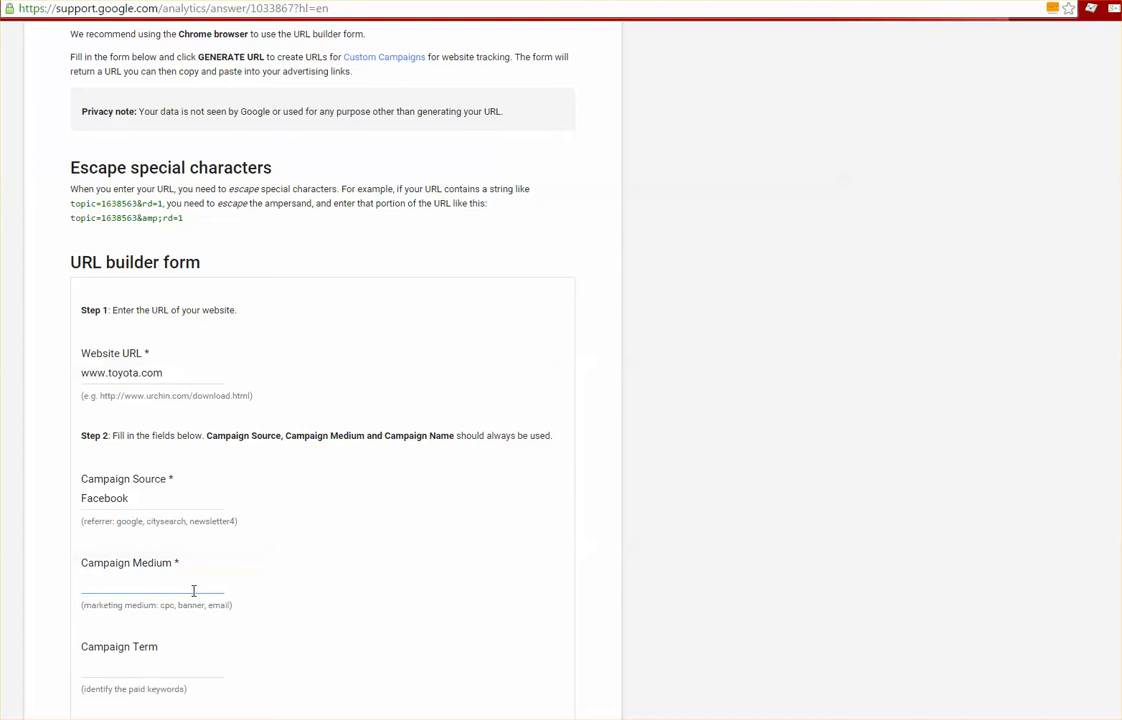
{"action": "type", "text": "PPC"}
Step: Name the campaign "Toyota Test Campaign" and generate the tracking URL
{"action": "scroll", "coordinate": [169, 524], "scroll_direction": "down", "scroll_amount": 5}
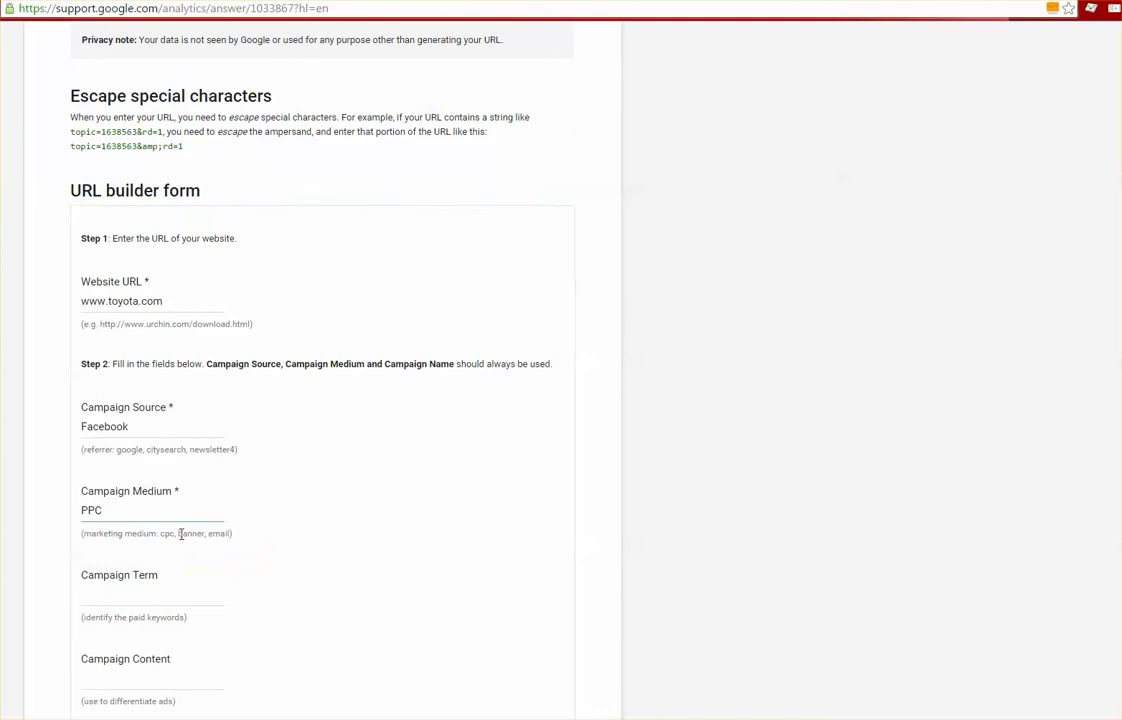
{"action": "left_click", "coordinate": [153, 552]}
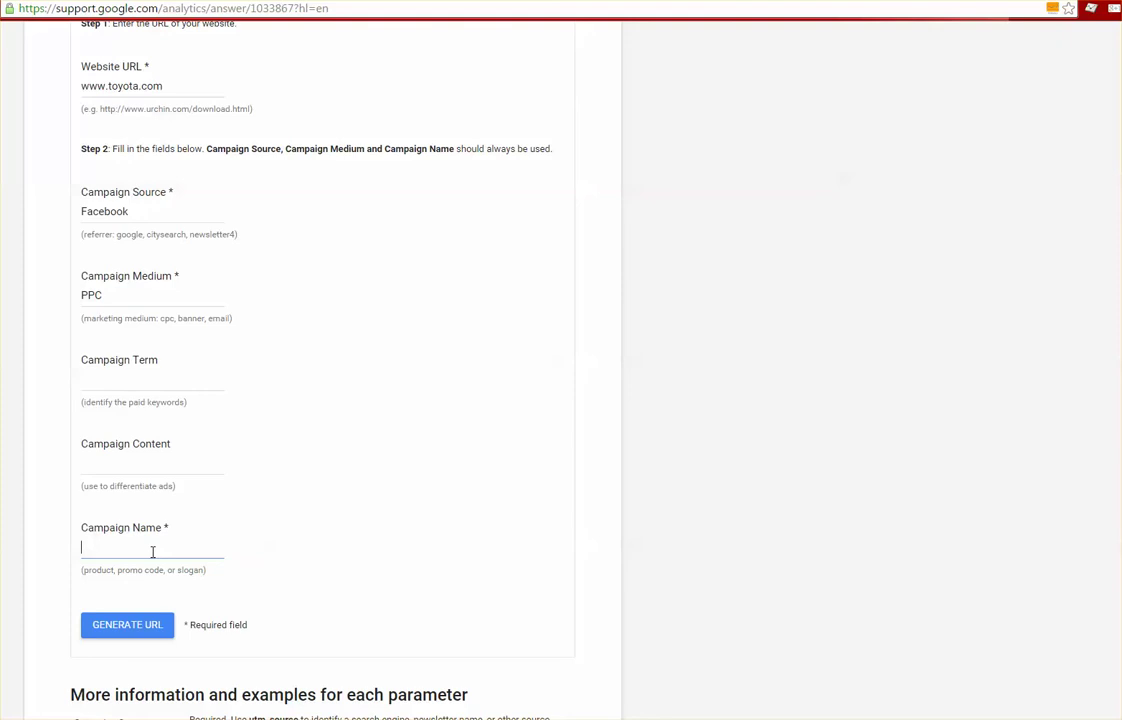
{"action": "type", "text": "Toyota Test Campaign"}
{"action": "left_click", "coordinate": [155, 628]}
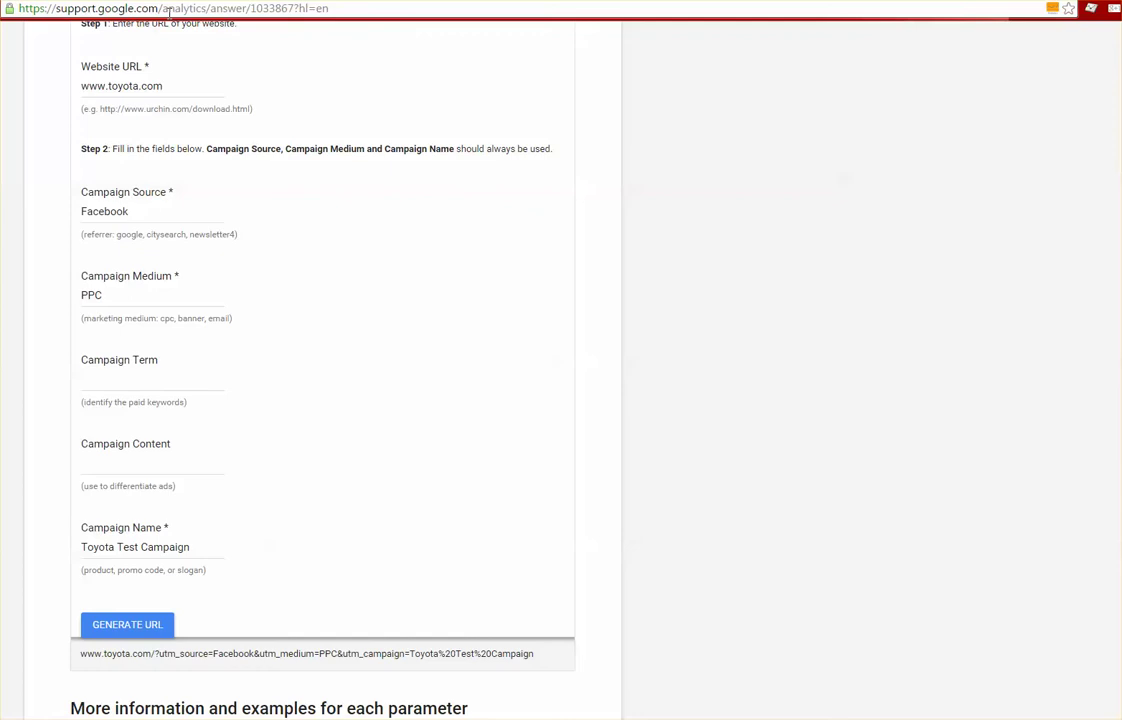
Step: Open facebook.com in a new browser tab
{"action": "left_click", "coordinate": [169, 10]}
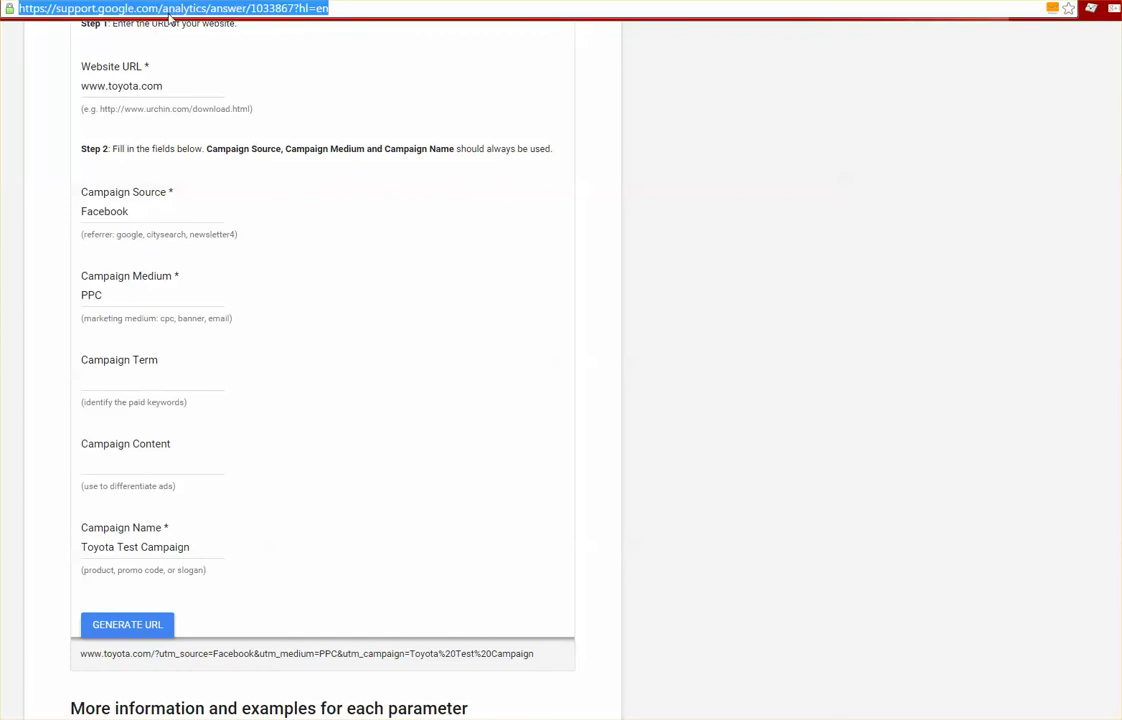
{"action": "key", "text": "ctrl+t"}
{"action": "type", "text": "facebo"}
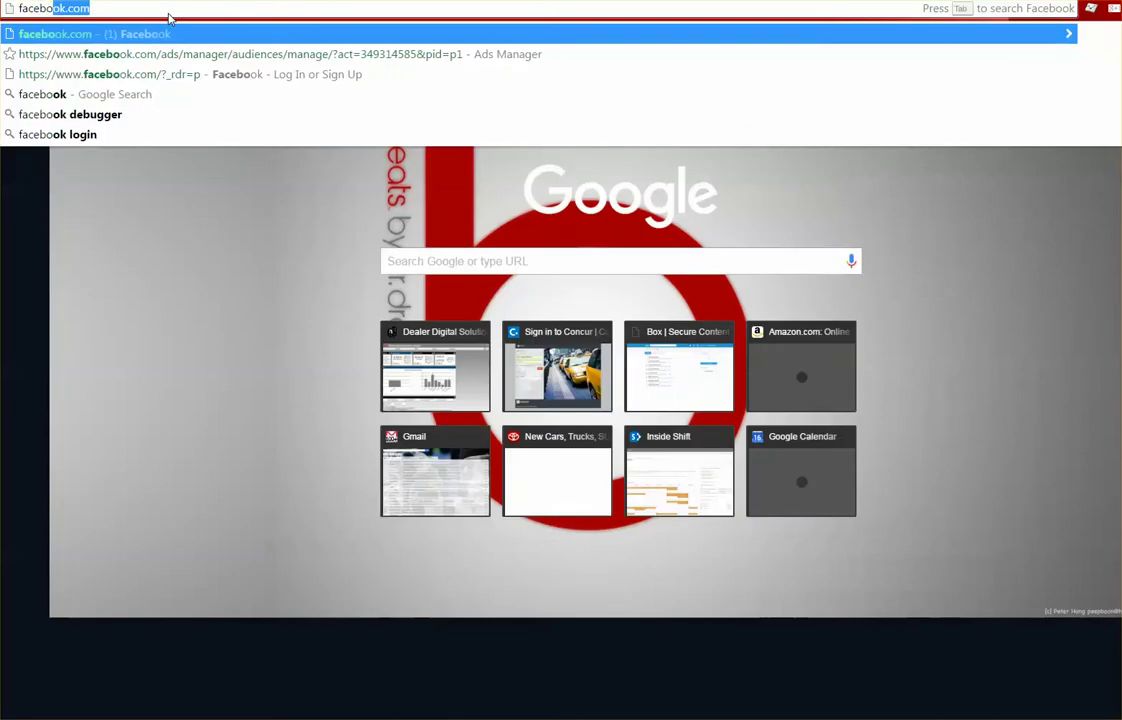
{"action": "type", "text": "ok.c"}
{"action": "key", "text": "Return"}
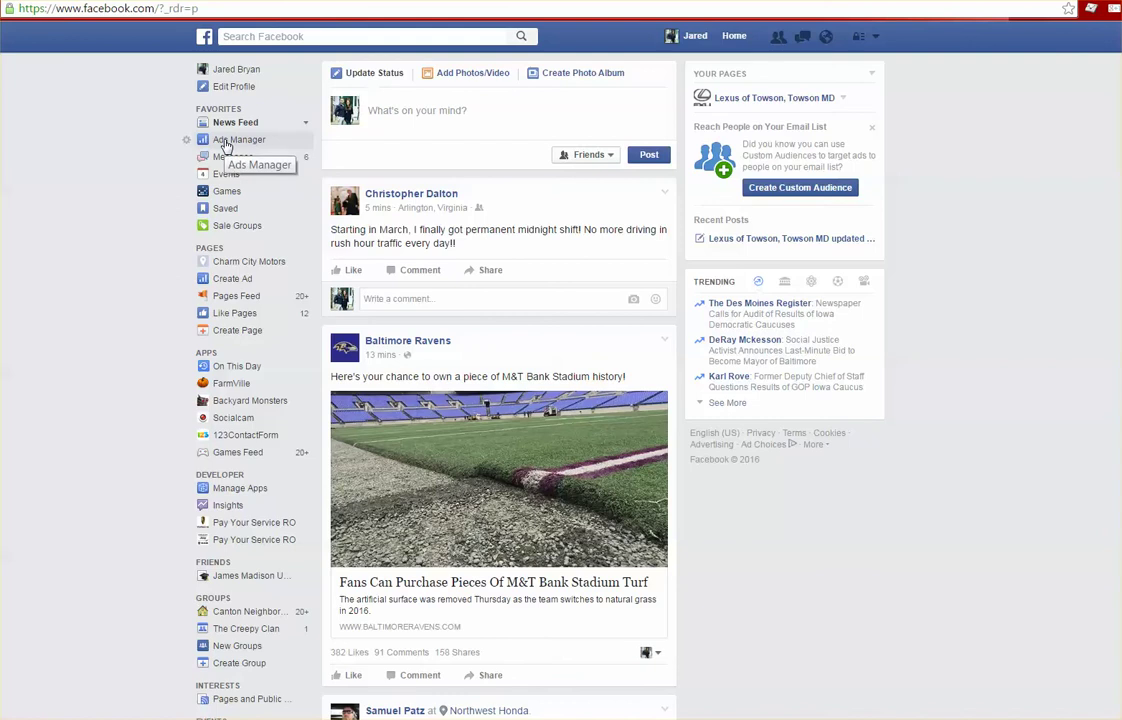
Step: Open the Facebook pixel page in Ads Manager and examine the actions available for the pixel
{"action": "left_click", "coordinate": [226, 146]}
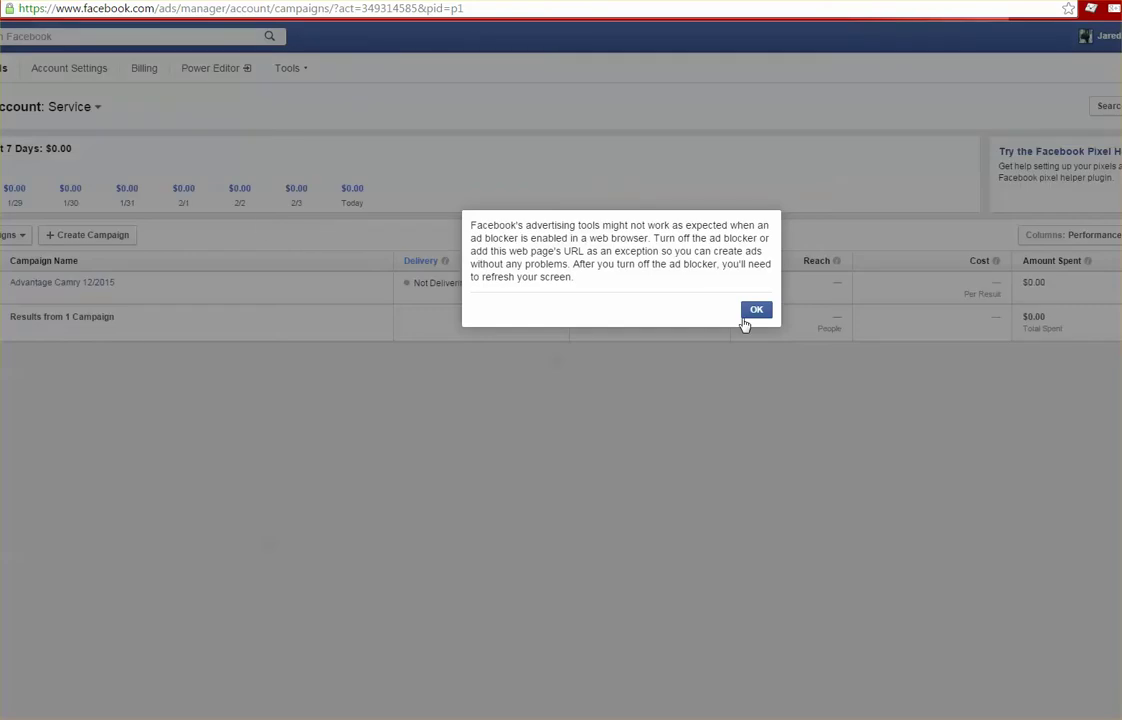
{"action": "left_click", "coordinate": [754, 309]}
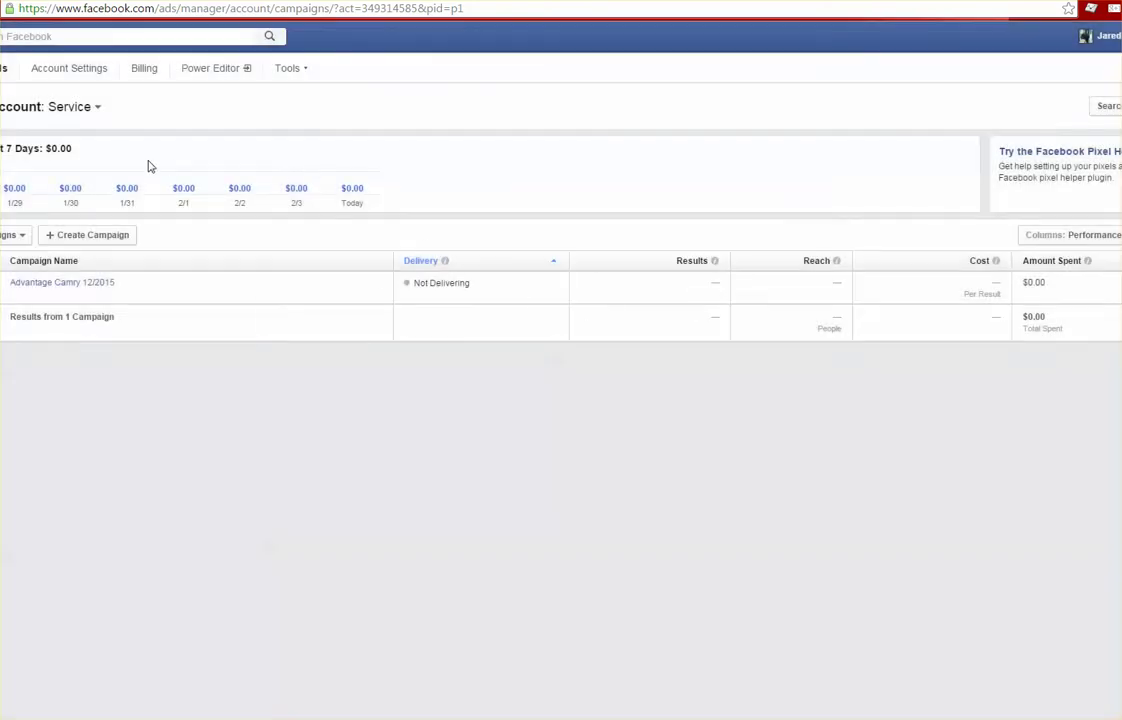
{"action": "left_click", "coordinate": [303, 77]}
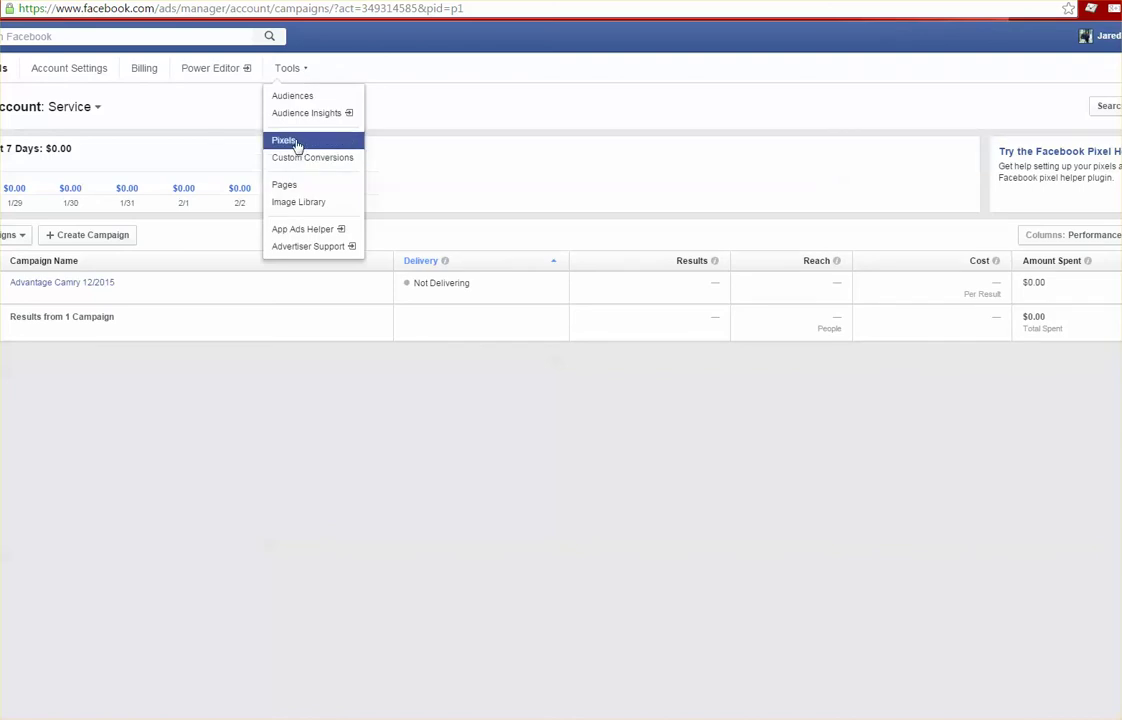
{"action": "left_click", "coordinate": [295, 143]}
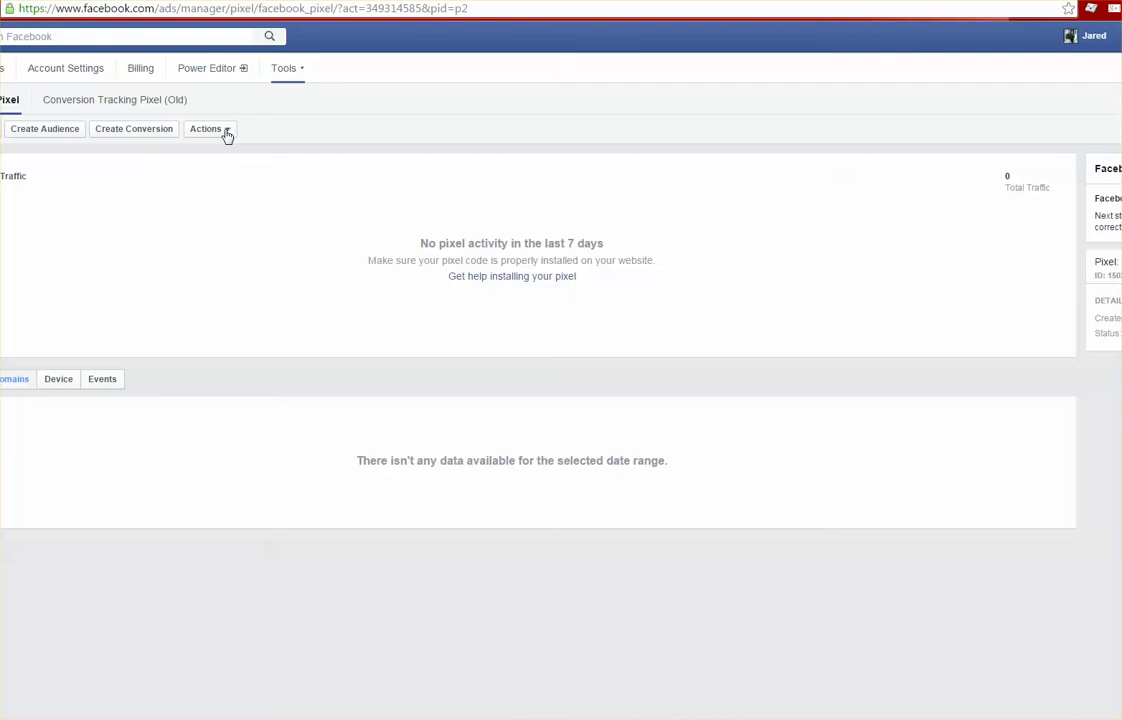
{"action": "left_click", "coordinate": [226, 131]}
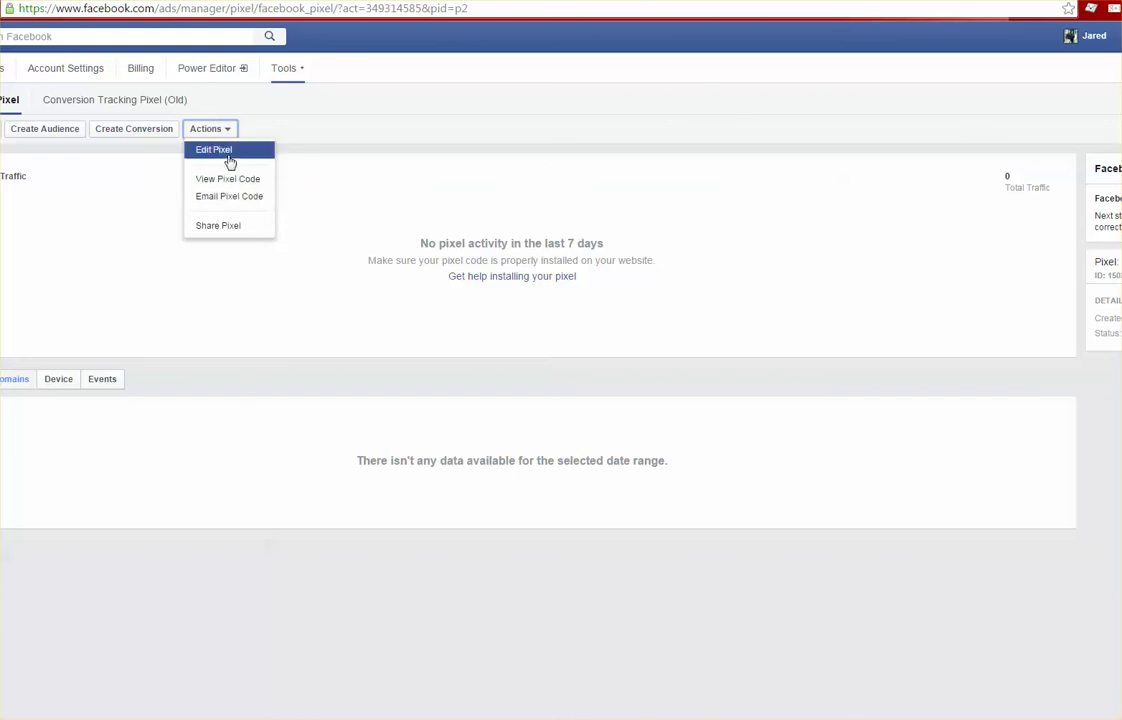
Step: Start creating an ad from the Facebook home page, dismiss the ad blocker warning and choose the objective "Send people to your website"
{"action": "left_click", "coordinate": [153, 38]}
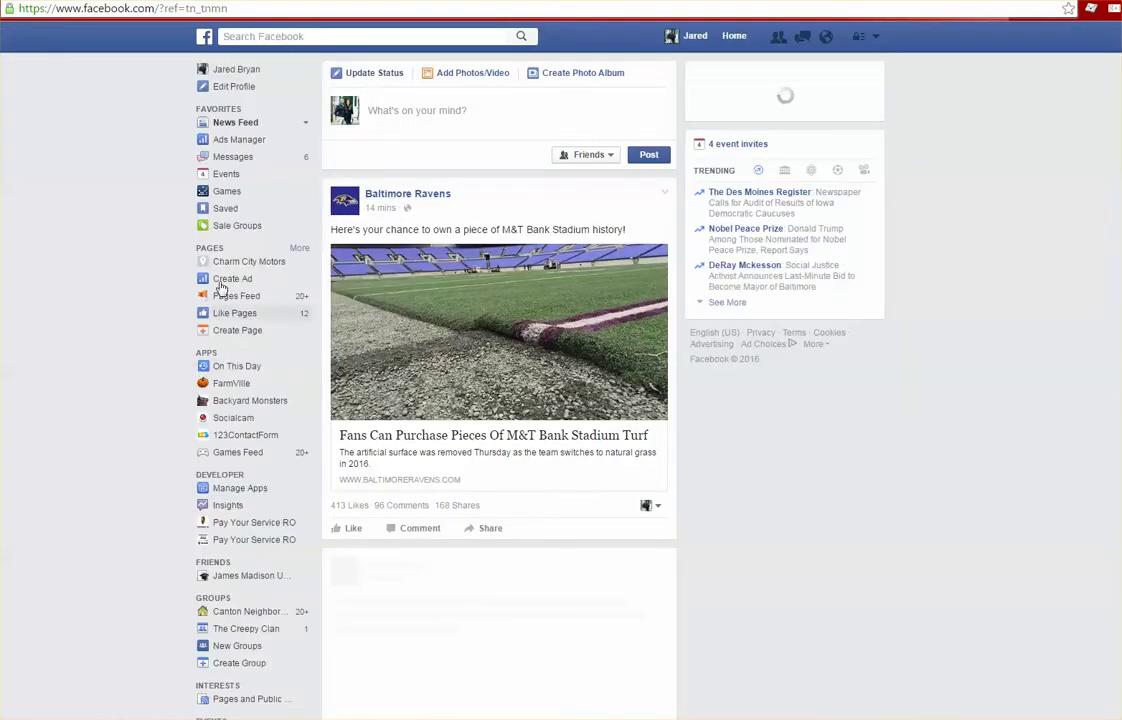
{"action": "left_click", "coordinate": [221, 284]}
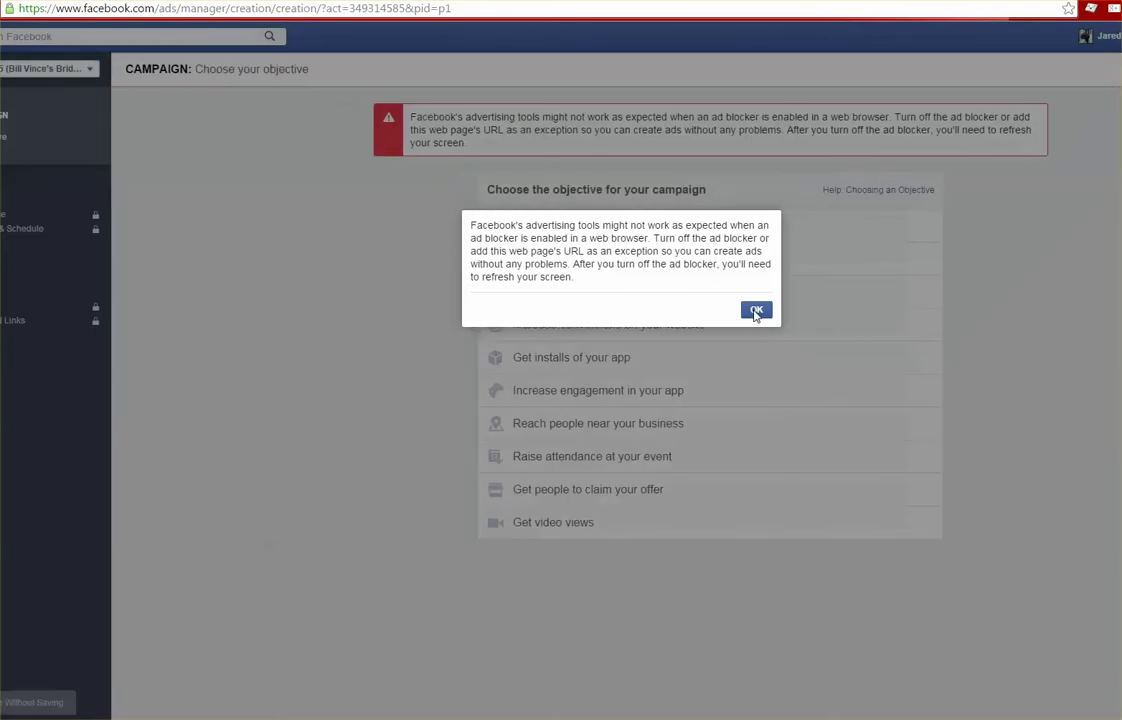
{"action": "left_click", "coordinate": [757, 308]}
{"action": "mouse_move", "coordinate": [590, 260]}
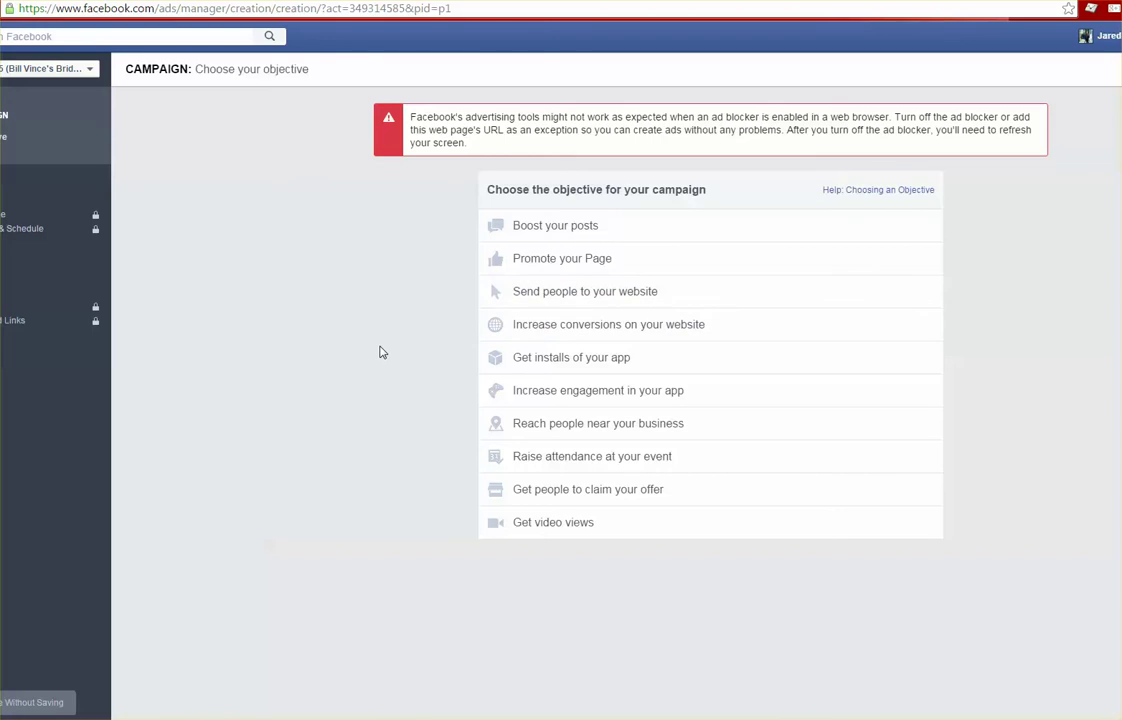
{"action": "mouse_move", "coordinate": [575, 303]}
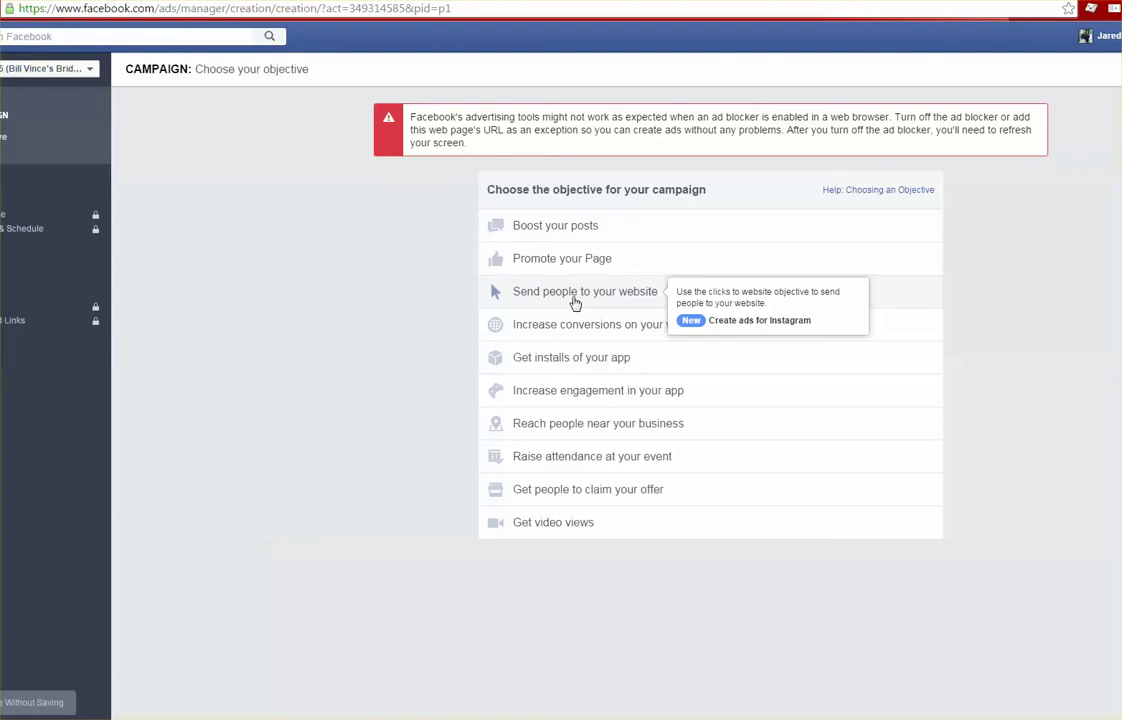
{"action": "left_click", "coordinate": [585, 300]}
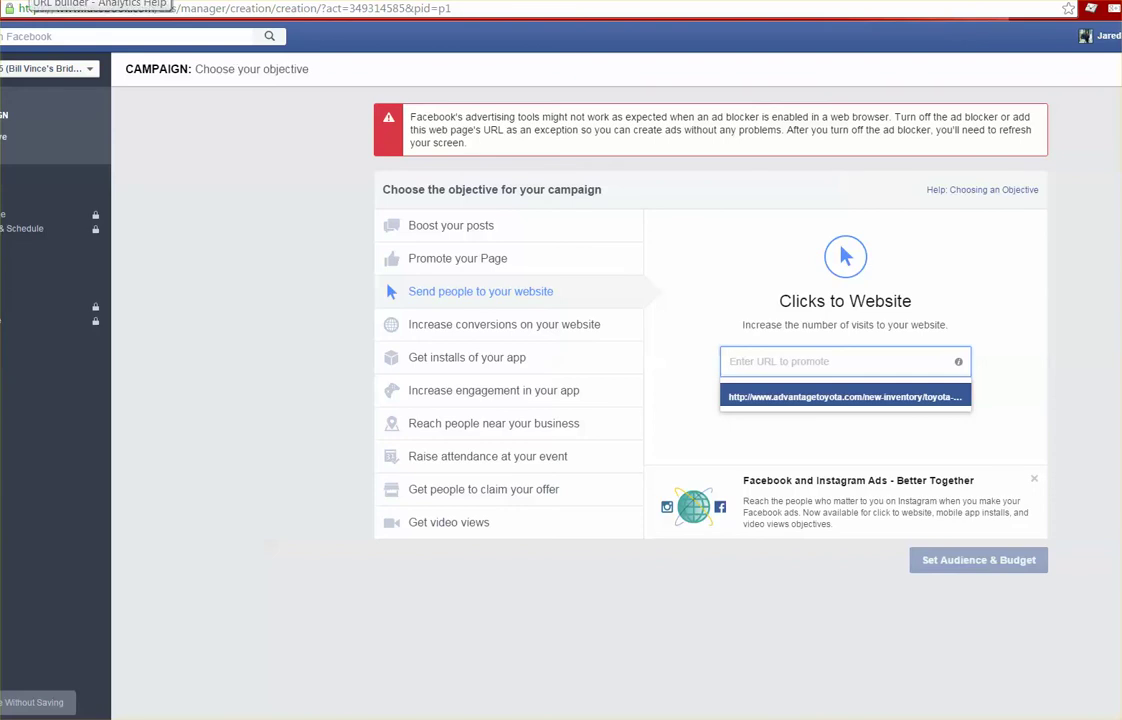
Step: Copy the generated tracking URL from the URL builder page and enter it as the website URL to promote in the Facebook campaign
{"action": "left_click", "coordinate": [100, 1]}
{"action": "scroll", "coordinate": [190, 372], "scroll_direction": "down", "scroll_amount": 3}
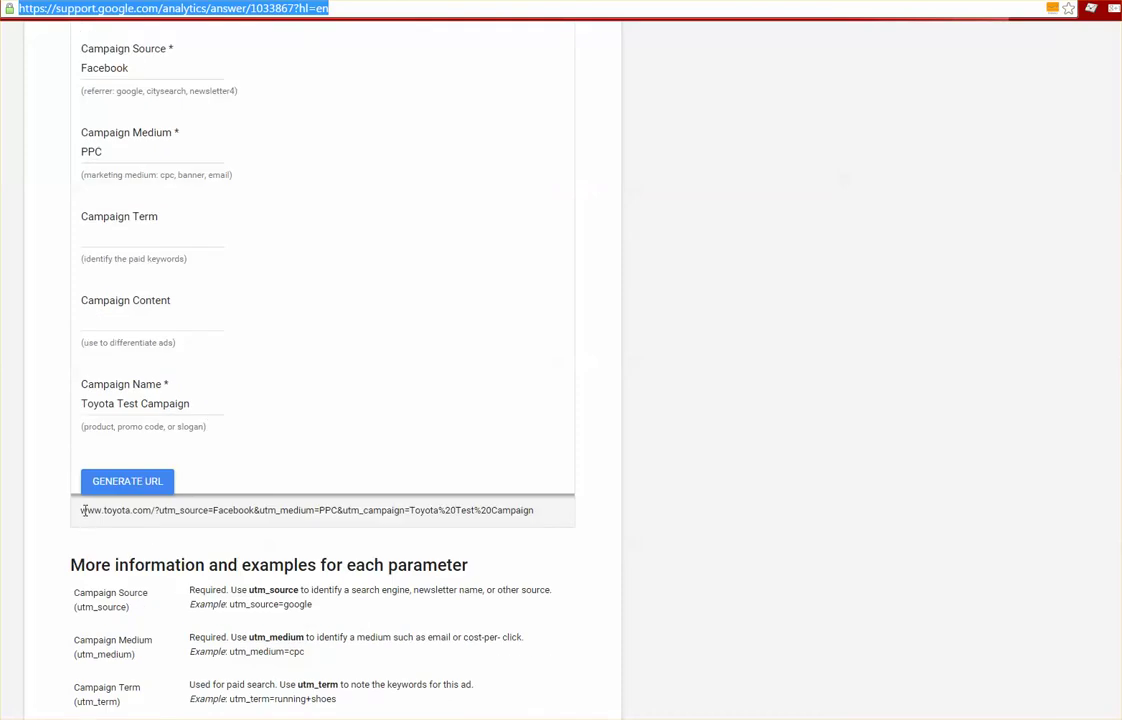
{"action": "left_click_drag", "start_coordinate": [84, 510], "coordinate": [538, 513]}
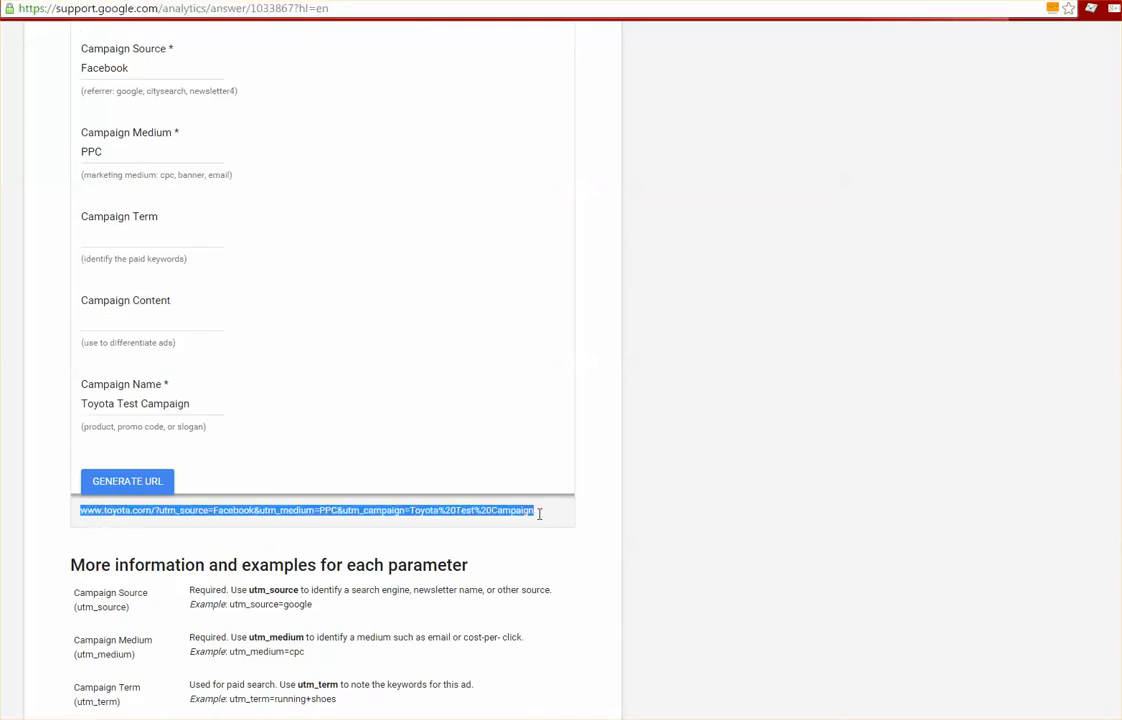
{"action": "right_click", "coordinate": [513, 510]}
{"action": "left_click", "coordinate": [532, 520]}
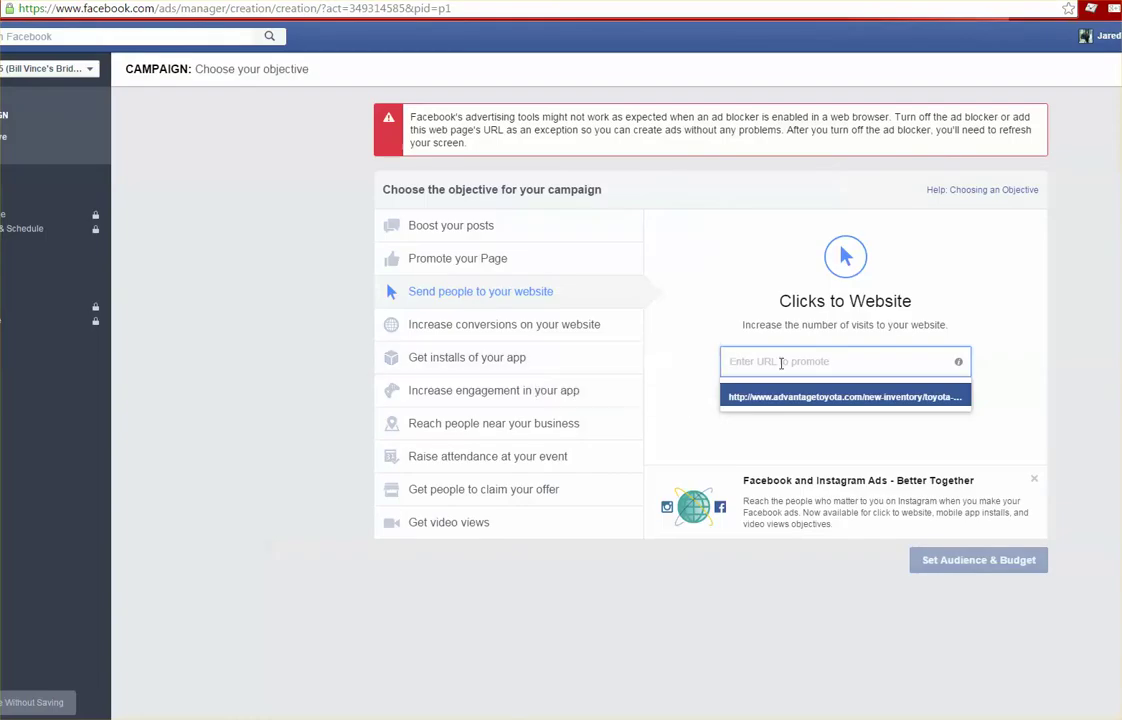
{"action": "right_click", "coordinate": [728, 363]}
{"action": "left_click", "coordinate": [779, 455]}
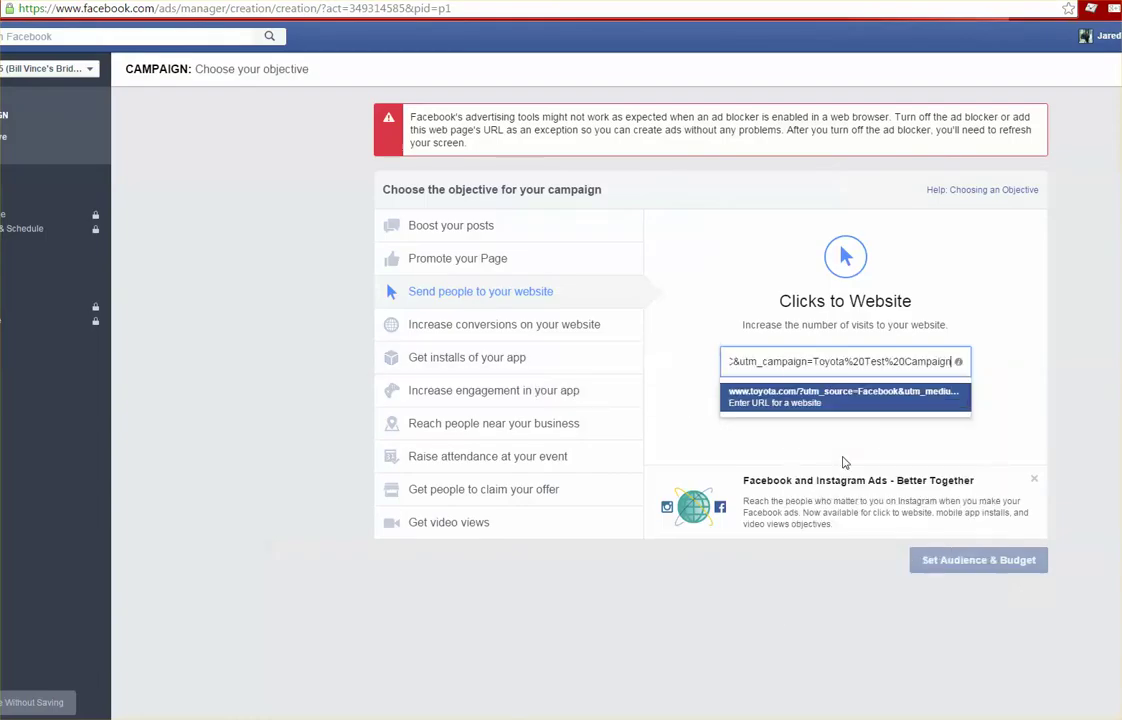
{"action": "left_click", "coordinate": [818, 402]}
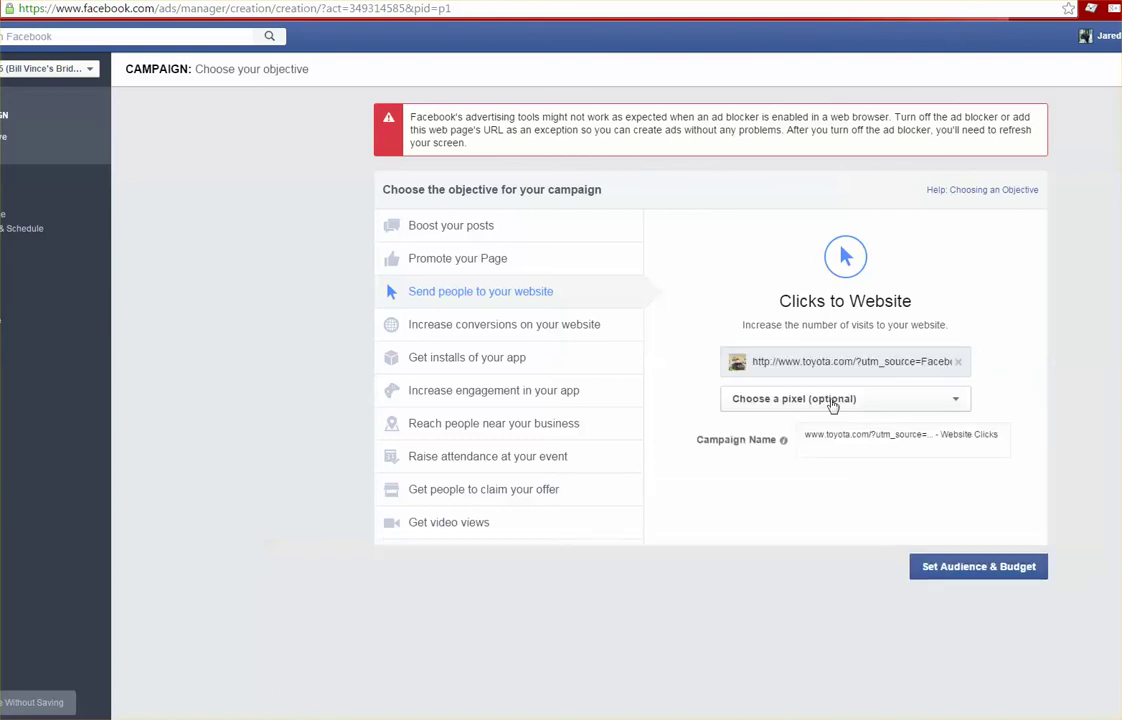
Step: Choose Test Pixel as the campaign's tracking pixel and continue to the audience and budget settings
{"action": "left_click", "coordinate": [832, 400]}
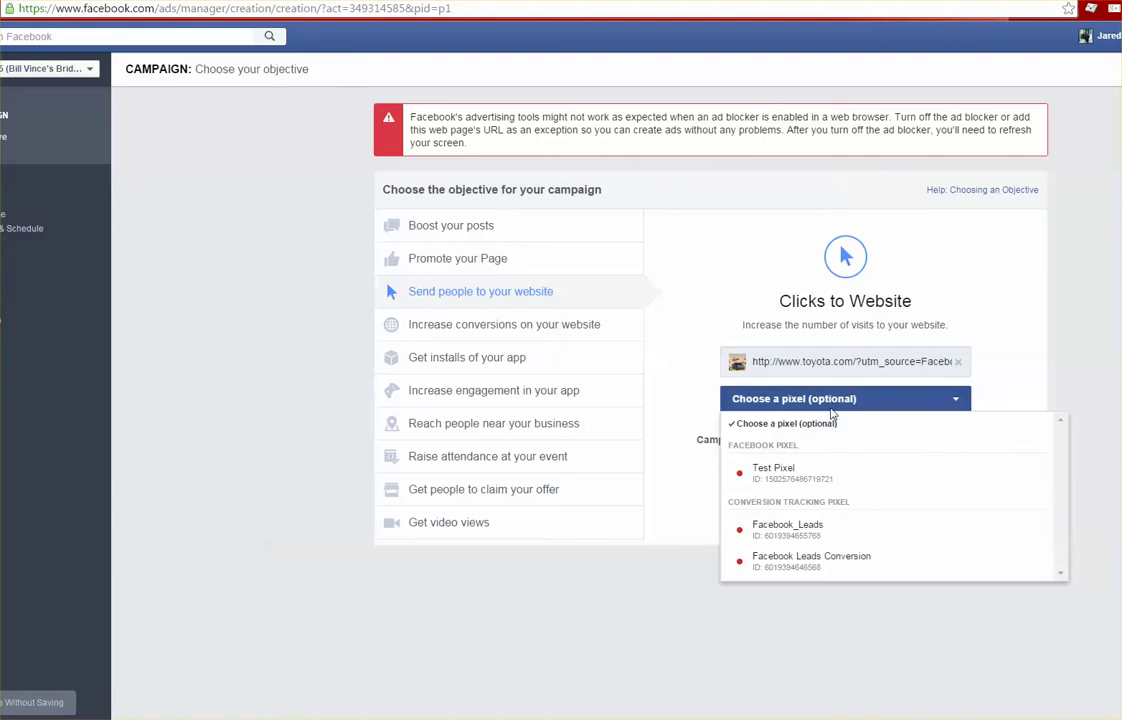
{"action": "left_click", "coordinate": [783, 484]}
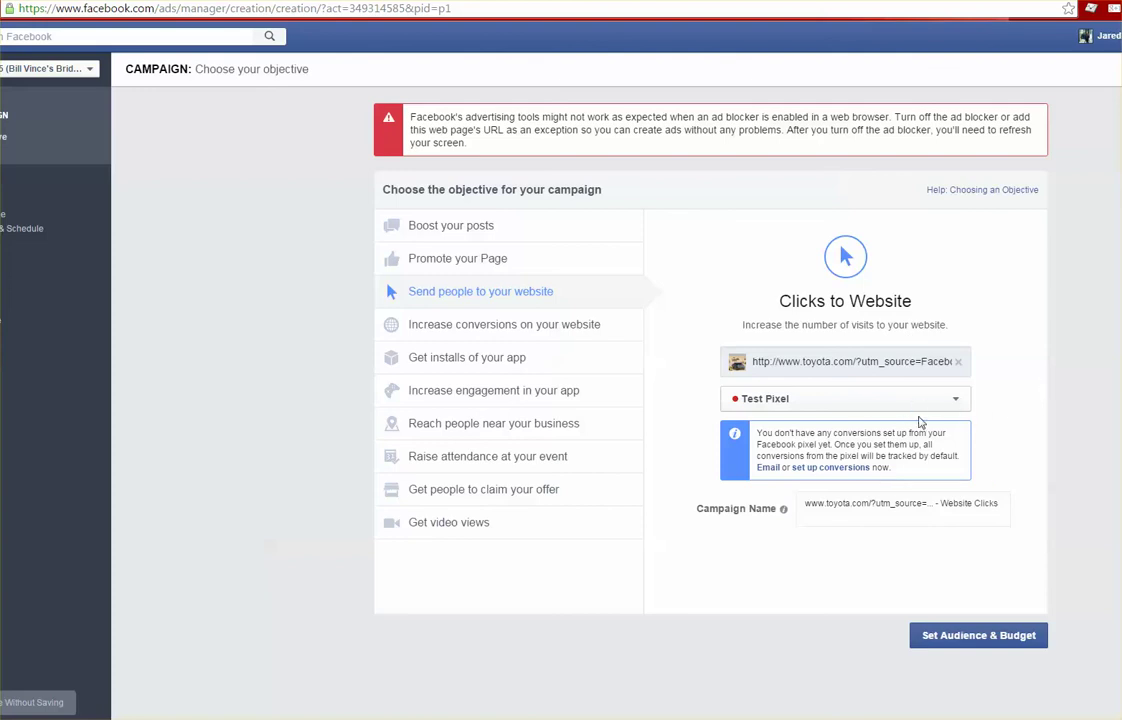
{"action": "left_click", "coordinate": [996, 643]}
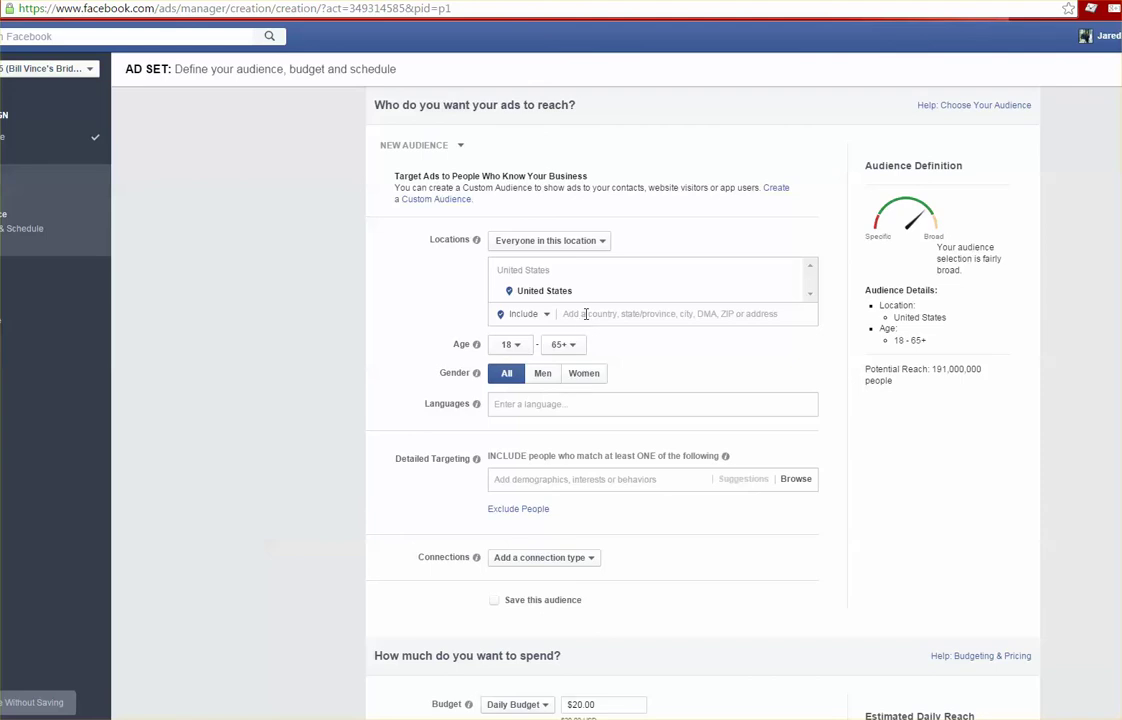
Step: Target the audience location to Baltimore, Maryland, limited to the current city only
{"action": "left_click", "coordinate": [585, 314]}
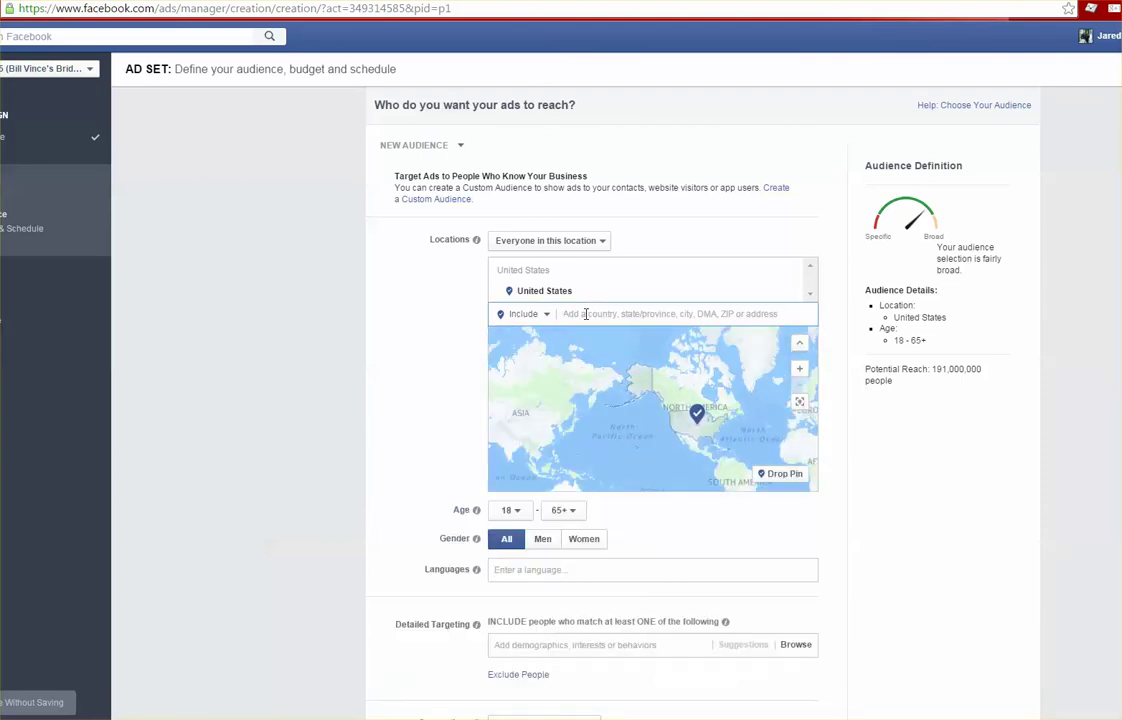
{"action": "type", "text": "balt"}
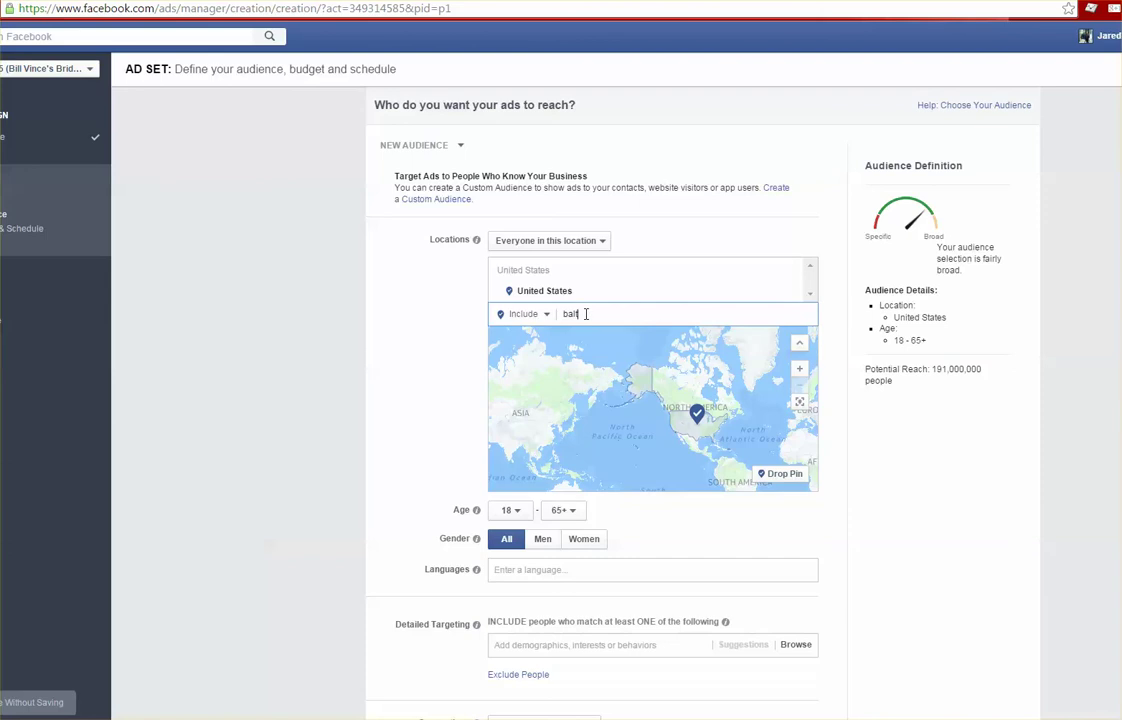
{"action": "type", "text": "imore"}
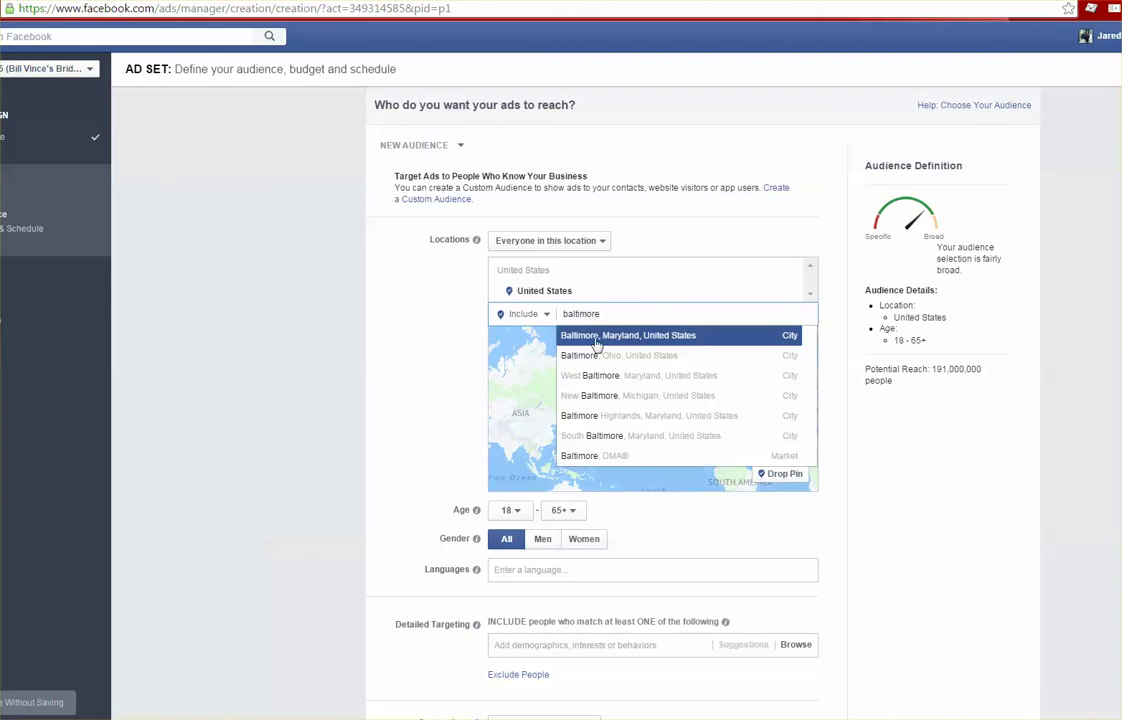
{"action": "left_click", "coordinate": [597, 338]}
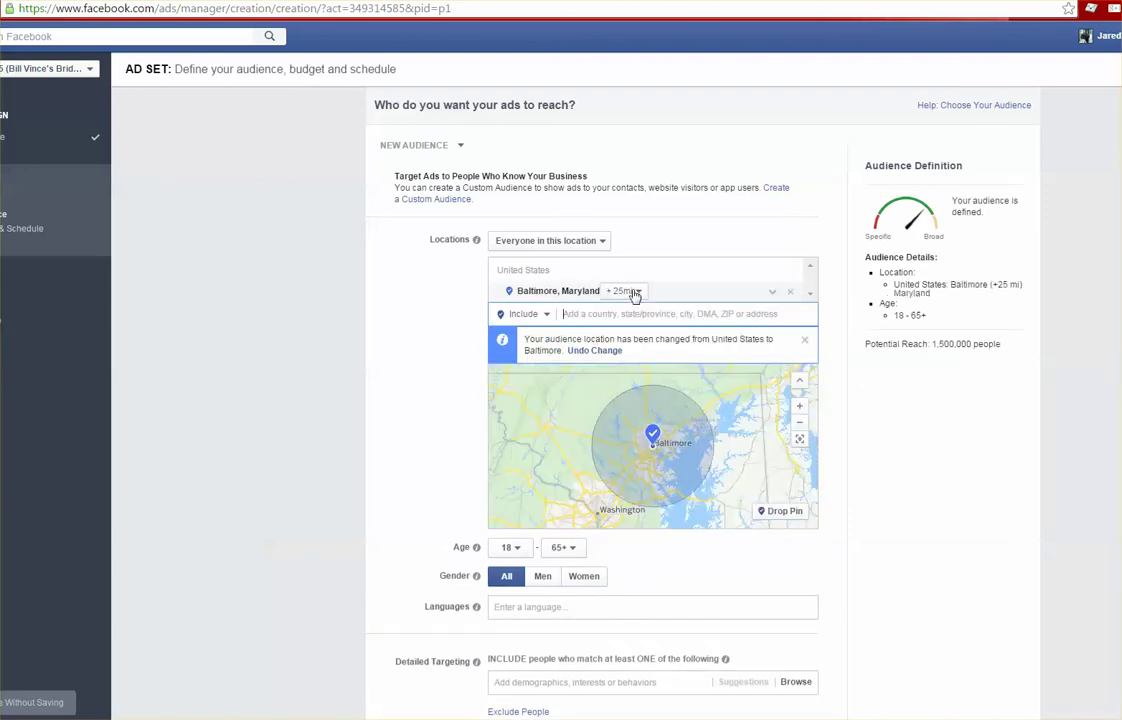
{"action": "left_click", "coordinate": [632, 292]}
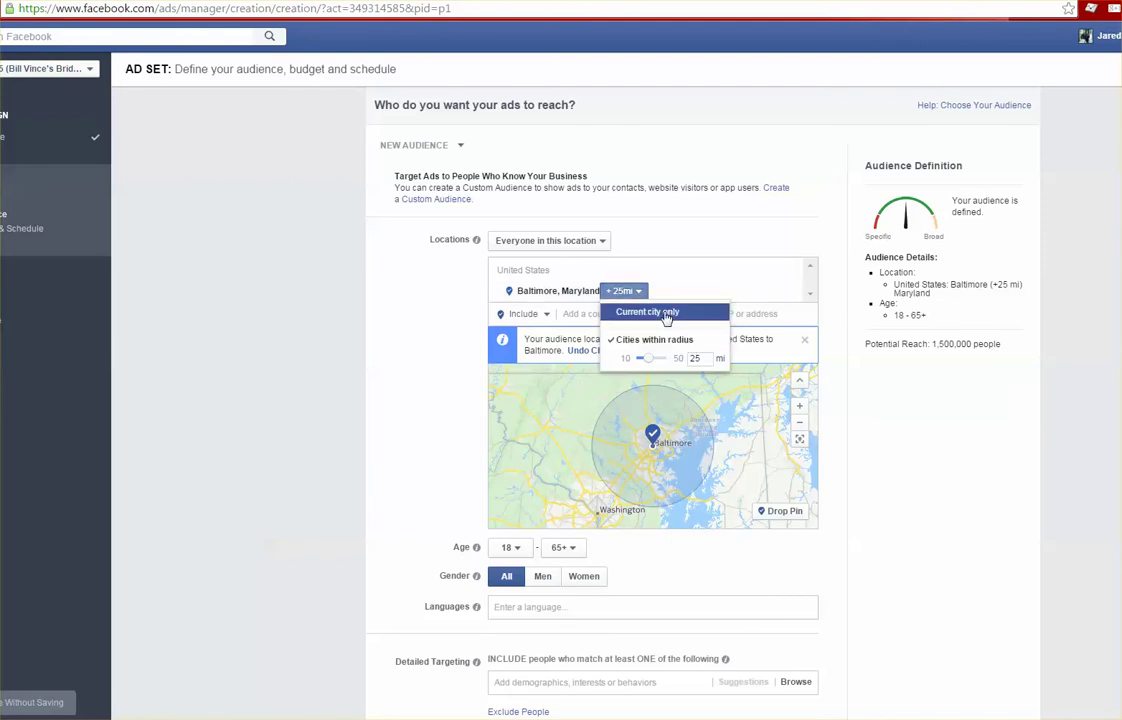
{"action": "left_click", "coordinate": [665, 313]}
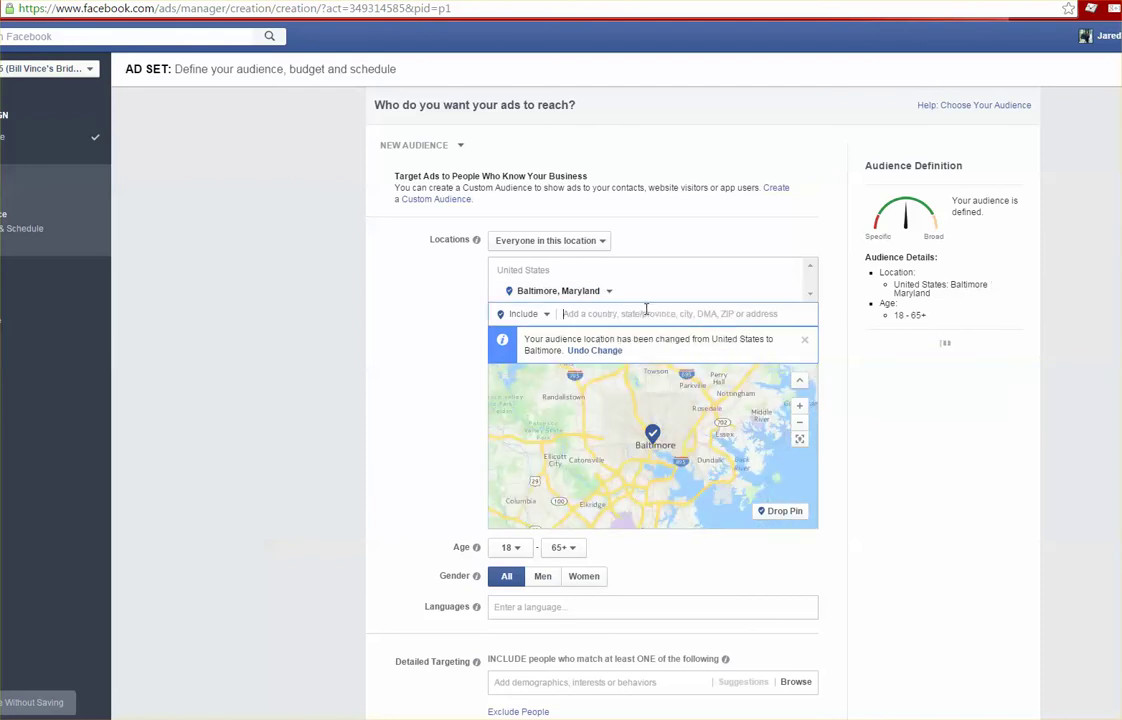
Step: Add Owings Mills, Maryland as a targeted location, limited to the current city only
{"action": "type", "text": "o"}
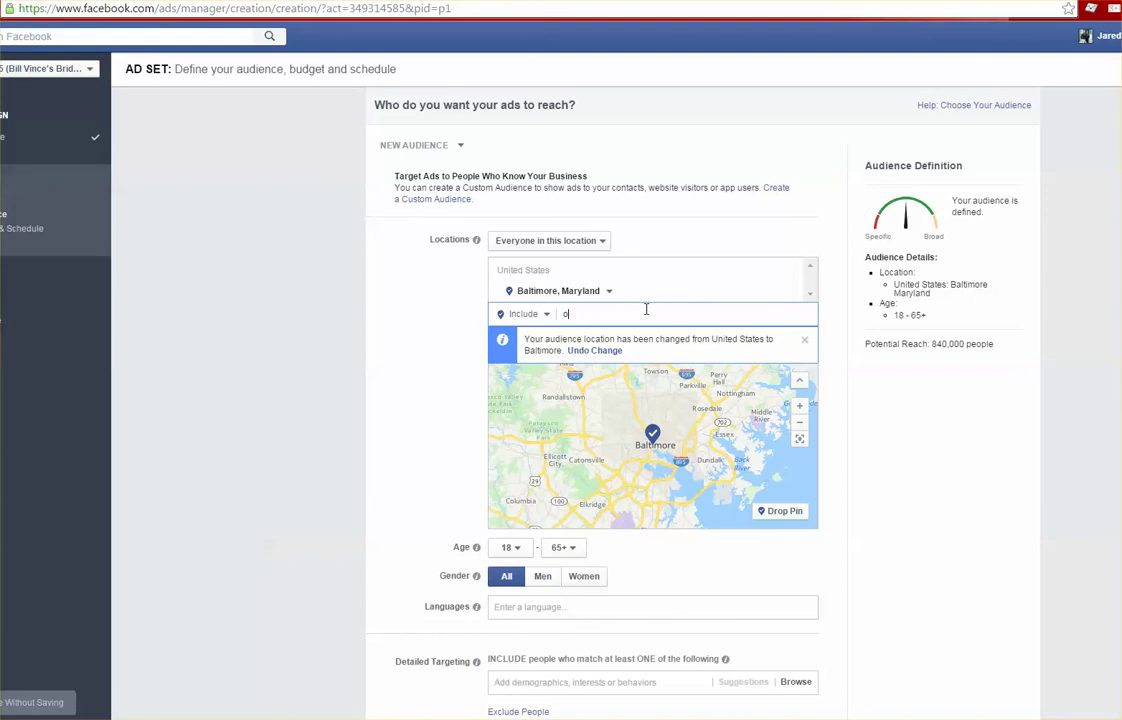
{"action": "type", "text": "wings mills"}
{"action": "key", "text": "Return"}
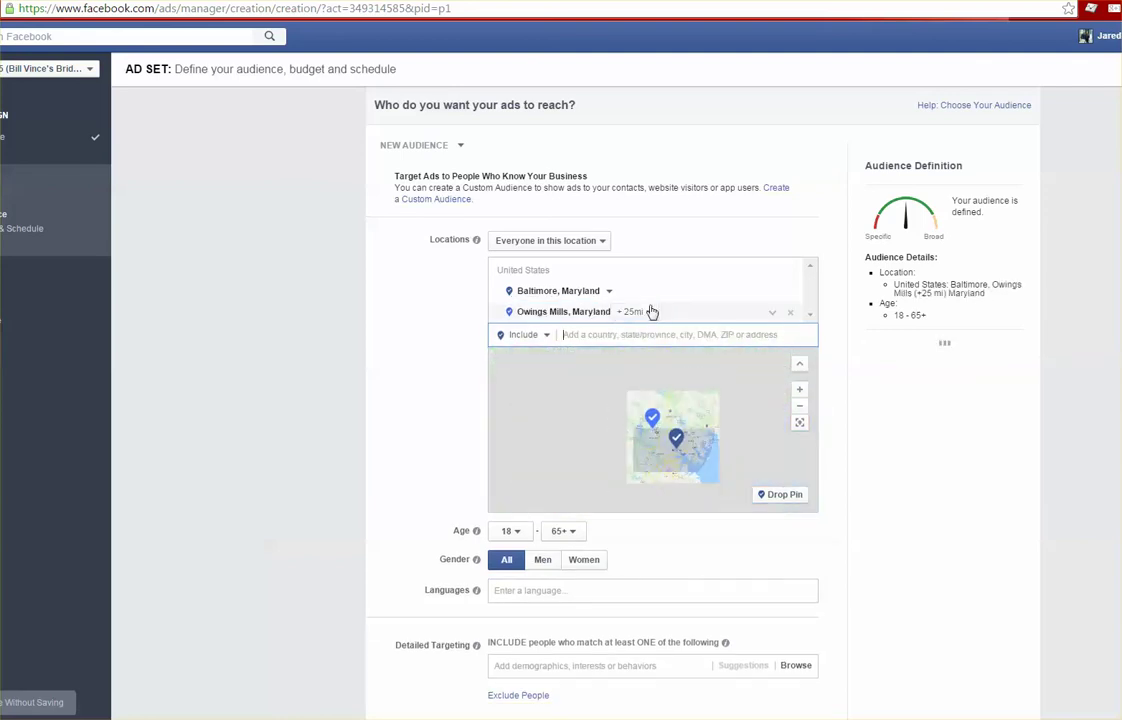
{"action": "left_click", "coordinate": [648, 311]}
{"action": "left_click", "coordinate": [662, 331]}
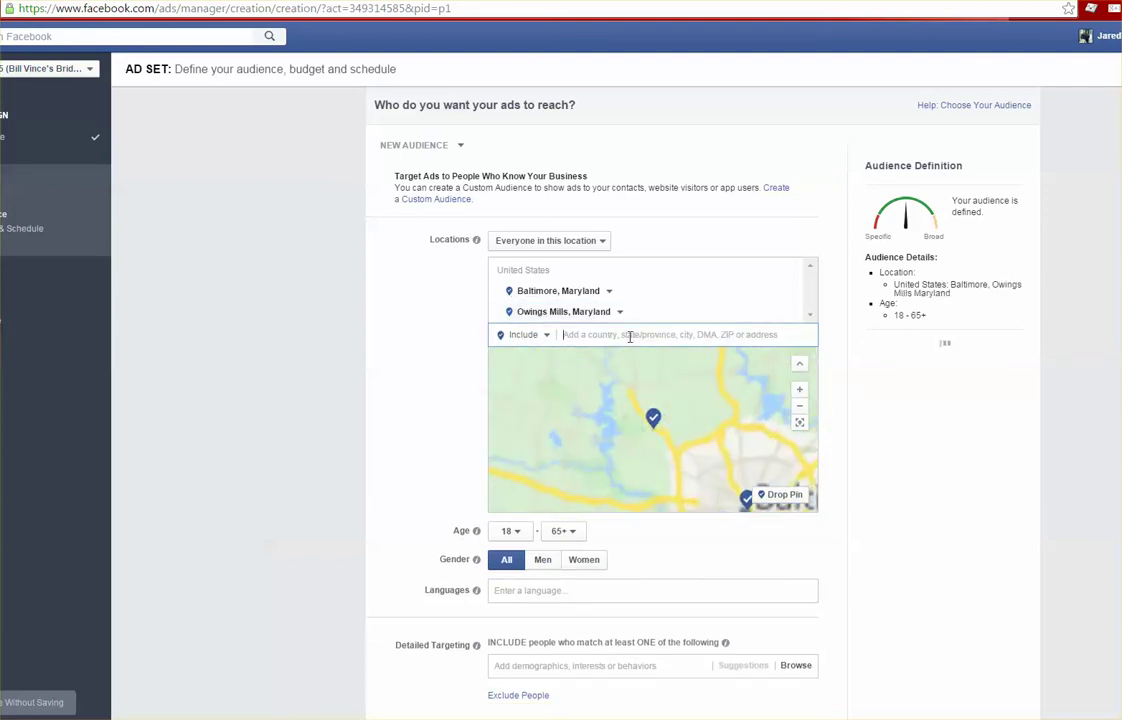
Step: Add Glen Burnie, Maryland as a targeted location, limited to the current city only
{"action": "type", "text": "glen bur"}
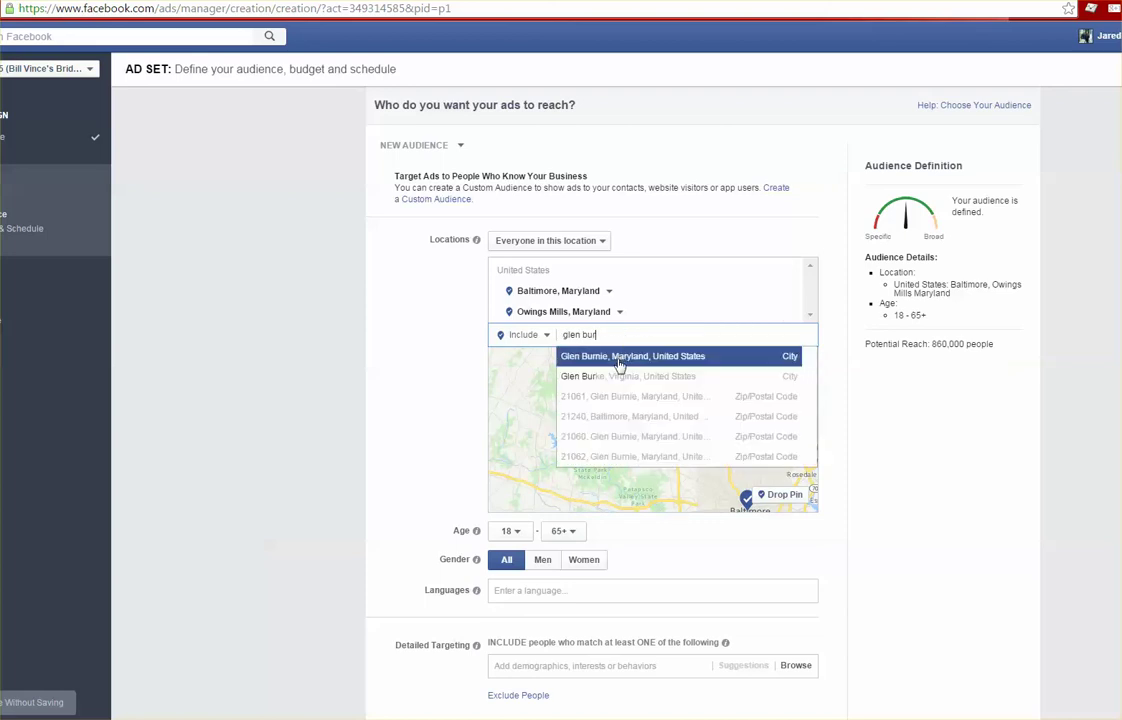
{"action": "left_click", "coordinate": [621, 356]}
{"action": "left_click", "coordinate": [647, 313]}
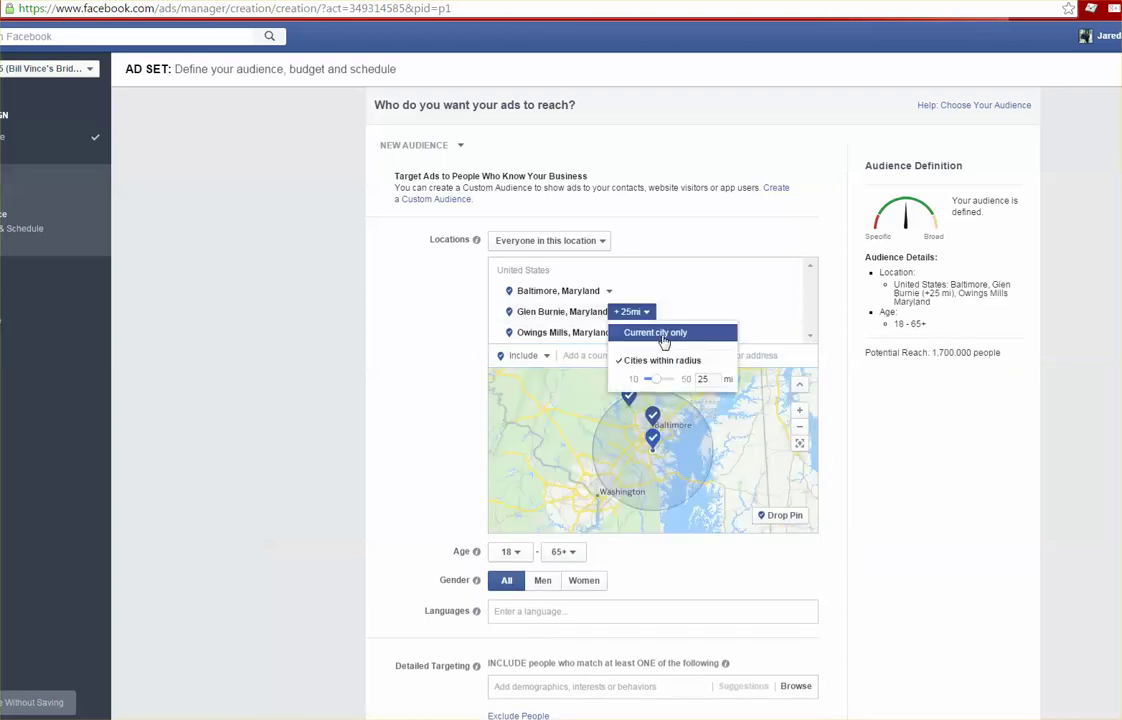
{"action": "left_click", "coordinate": [668, 338]}
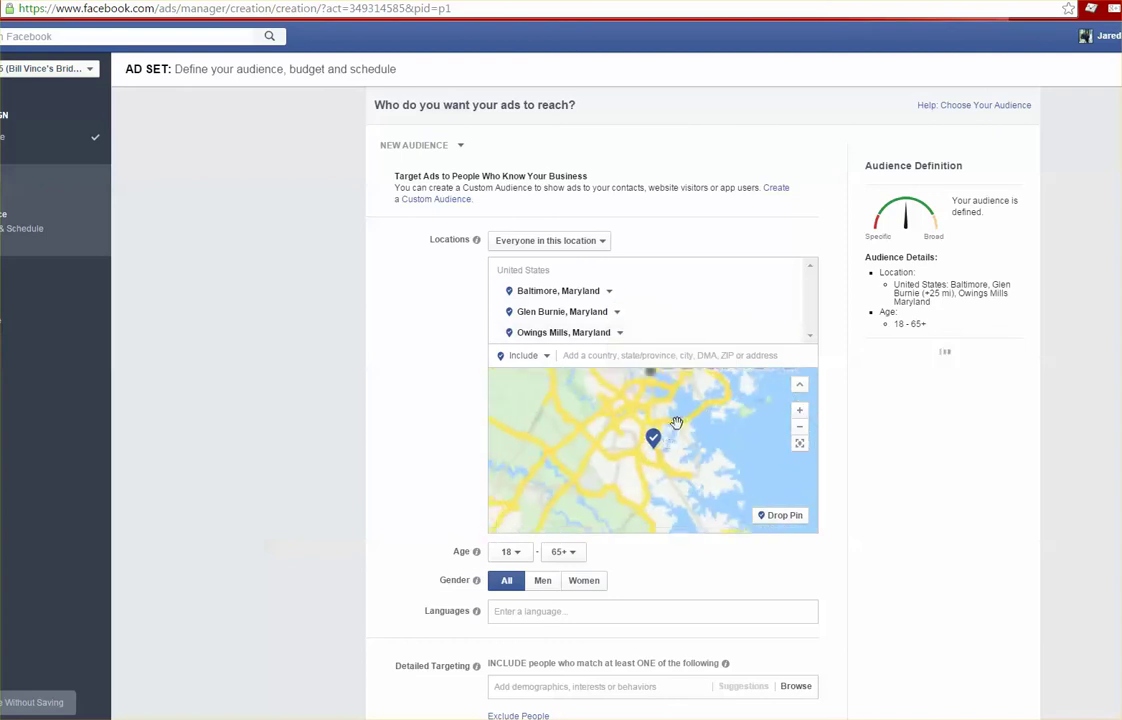
Step: Set the audience age range to 25–55
{"action": "scroll", "coordinate": [647, 560], "scroll_direction": "down", "scroll_amount": 1}
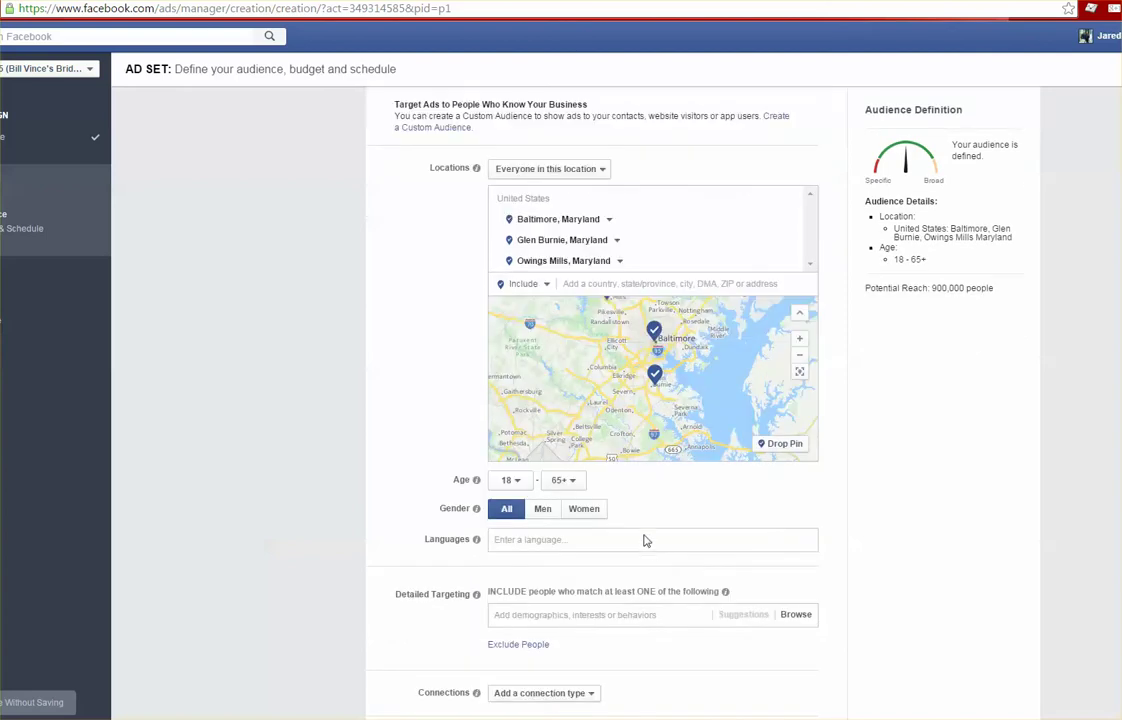
{"action": "left_click", "coordinate": [515, 484]}
{"action": "scroll", "coordinate": [522, 594], "scroll_direction": "down", "scroll_amount": 1}
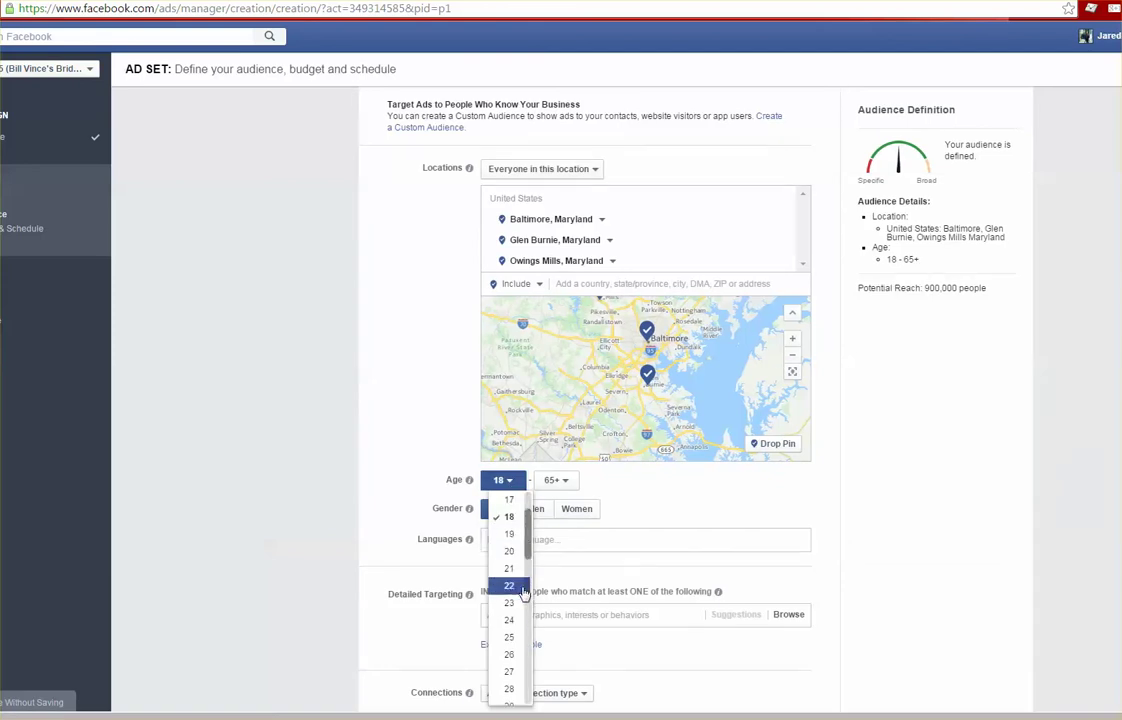
{"action": "left_click", "coordinate": [510, 637]}
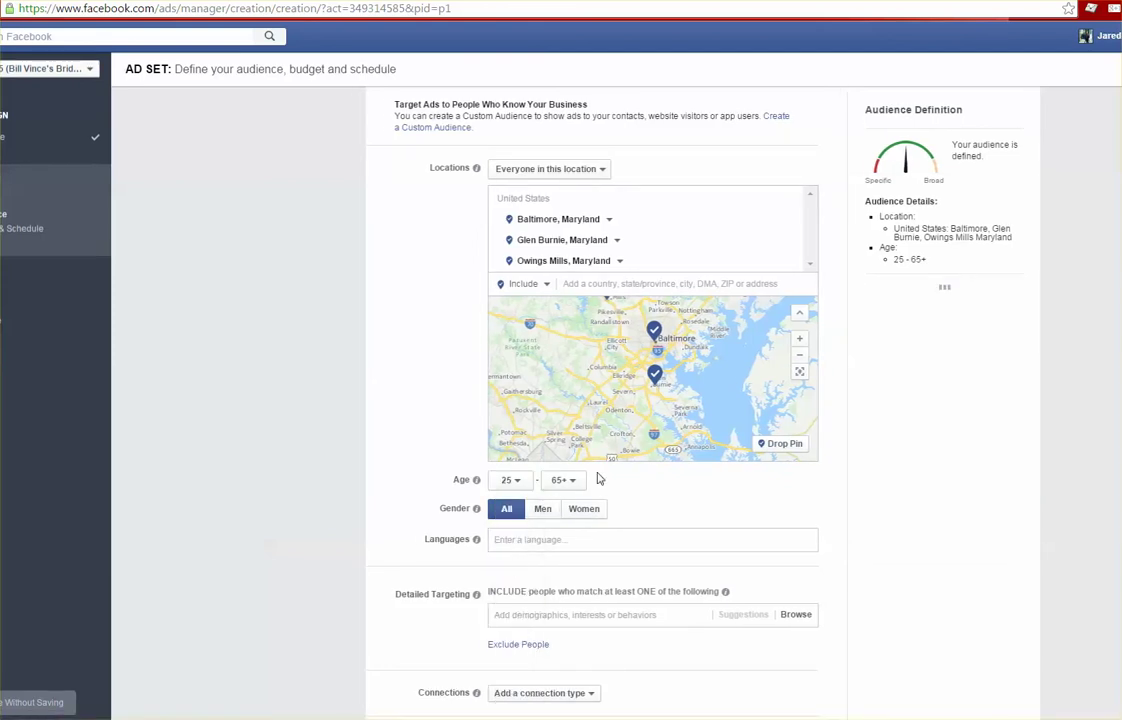
{"action": "left_click", "coordinate": [565, 481]}
{"action": "scroll", "coordinate": [566, 567], "scroll_direction": "down", "scroll_amount": 6}
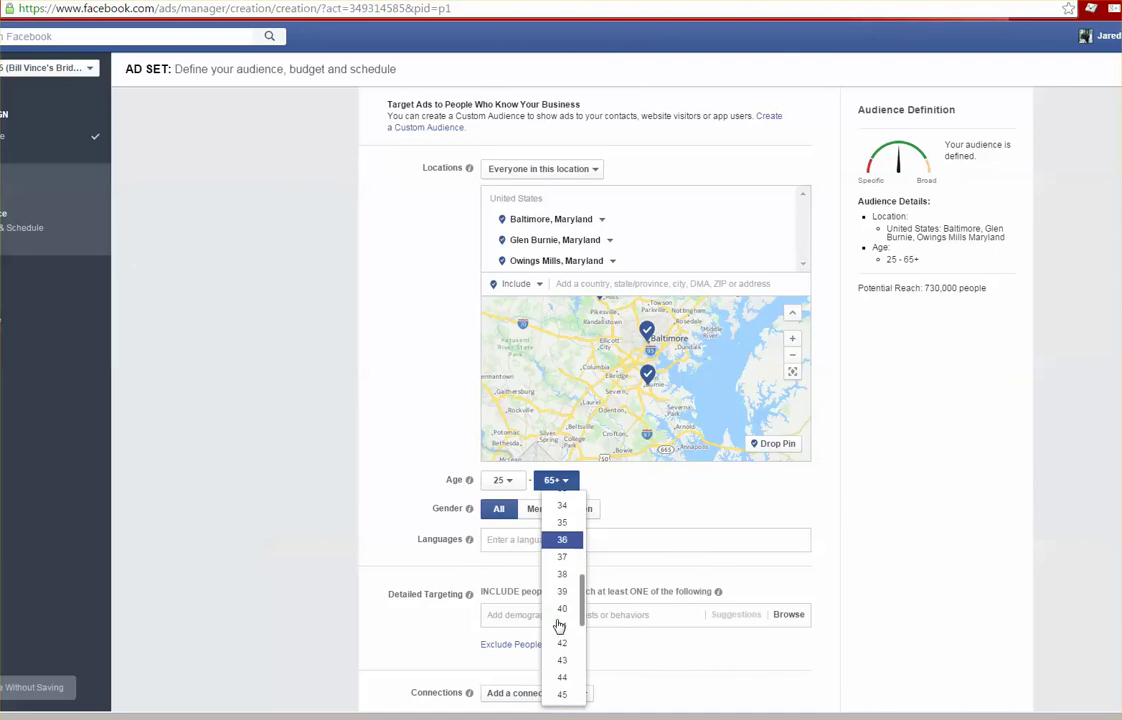
{"action": "scroll", "coordinate": [560, 630], "scroll_direction": "down", "scroll_amount": 4}
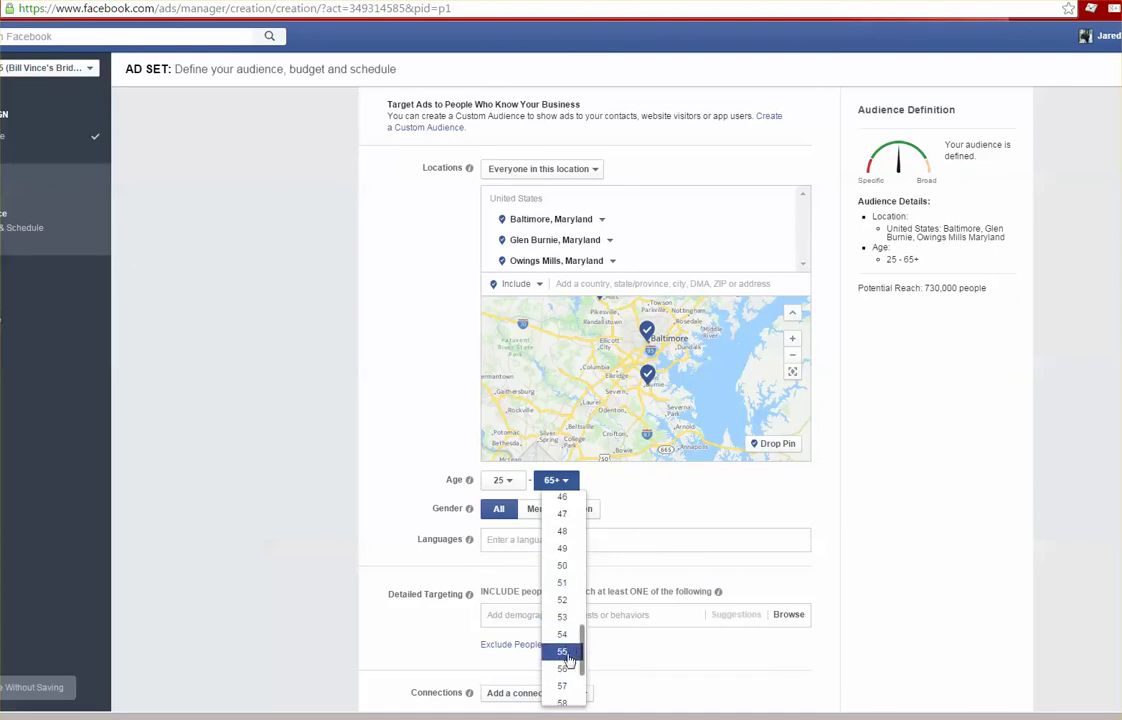
{"action": "left_click", "coordinate": [564, 652]}
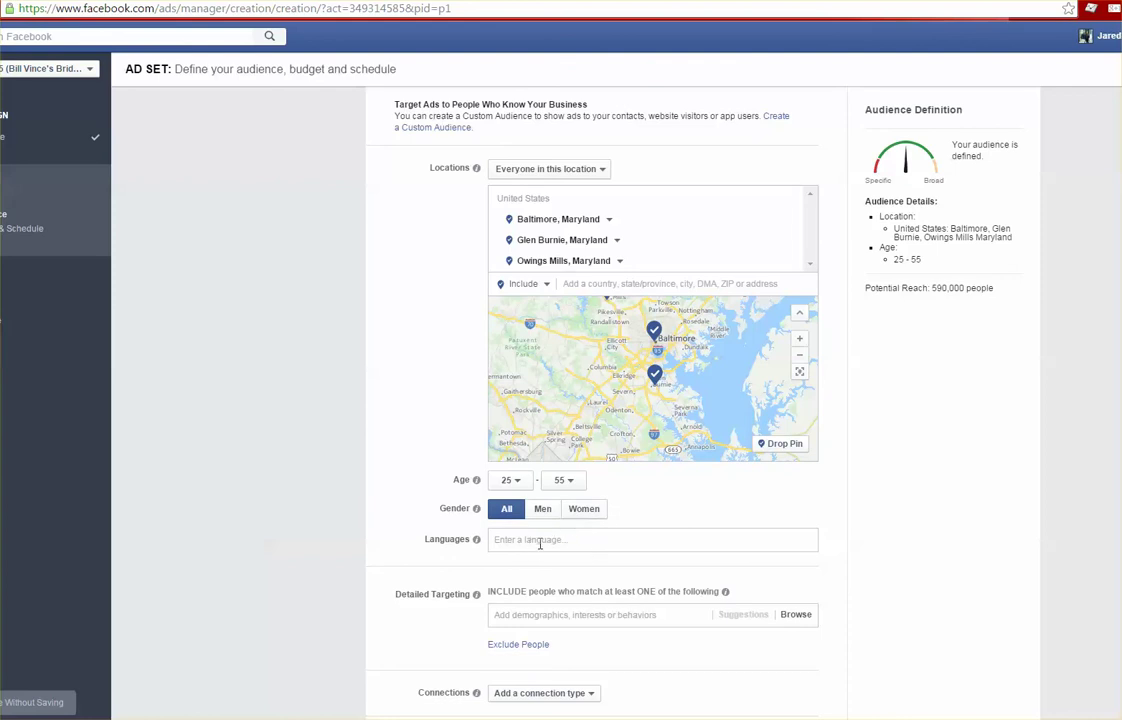
Step: Add Toyota to the detailed targeting from the automotive behaviors, under makes for New vehicle shoppers (In market)
{"action": "scroll", "coordinate": [565, 540], "scroll_direction": "down", "scroll_amount": 1}
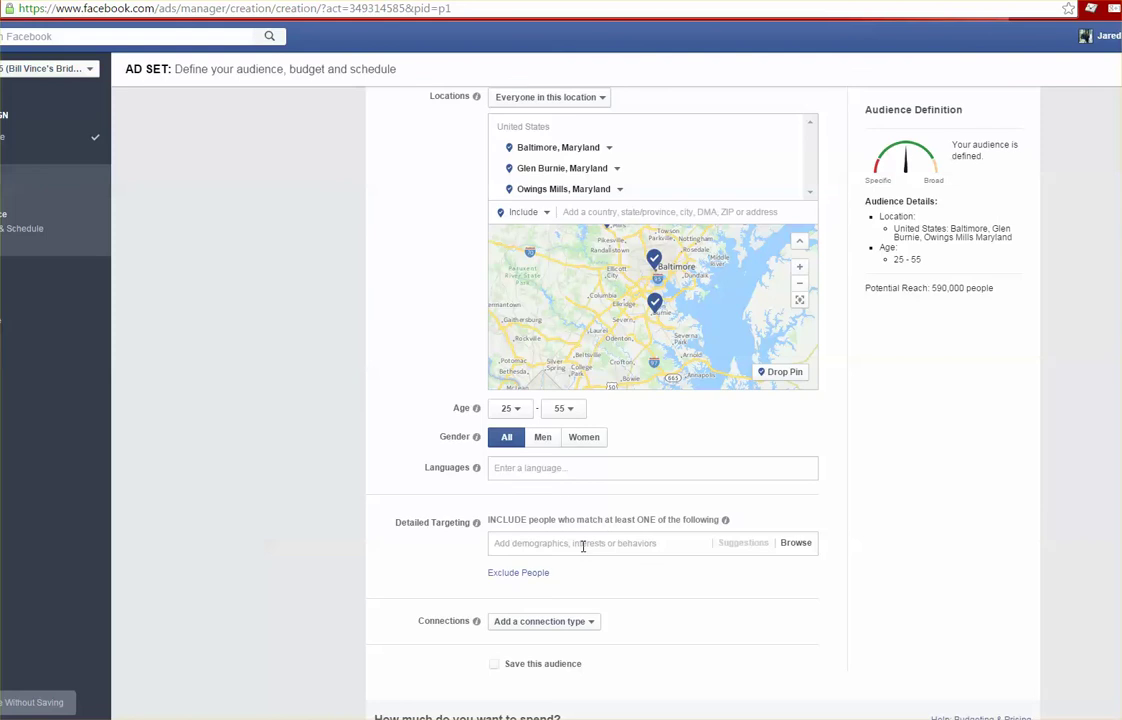
{"action": "left_click", "coordinate": [613, 542]}
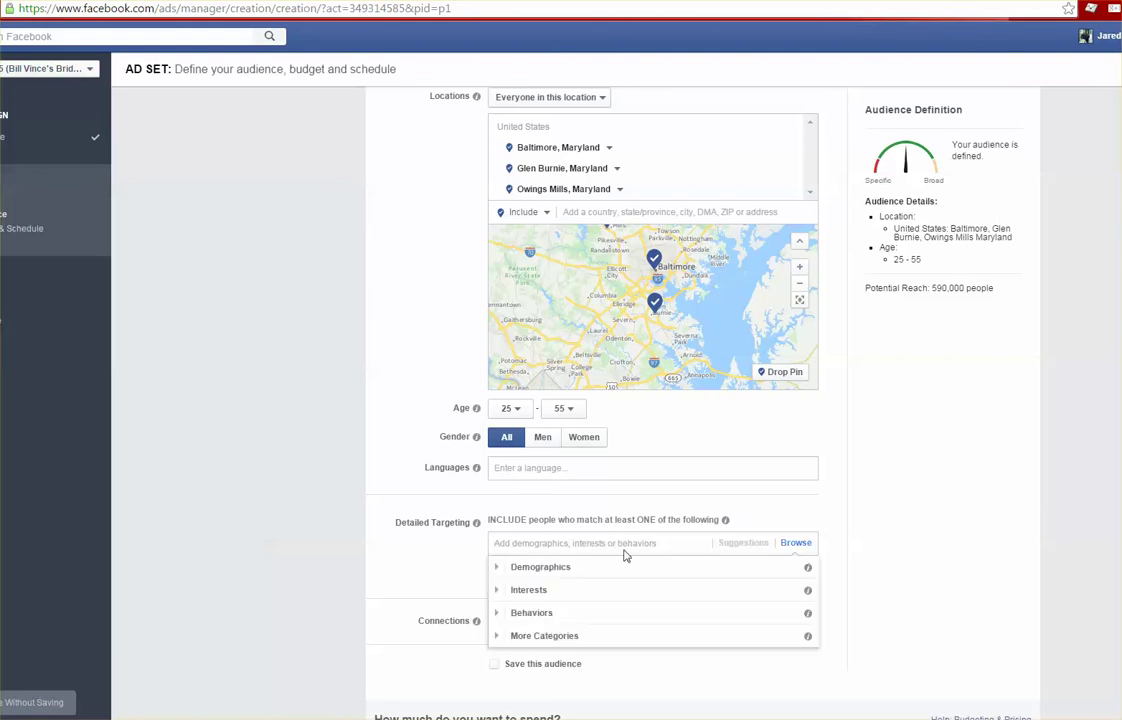
{"action": "left_click", "coordinate": [563, 615]}
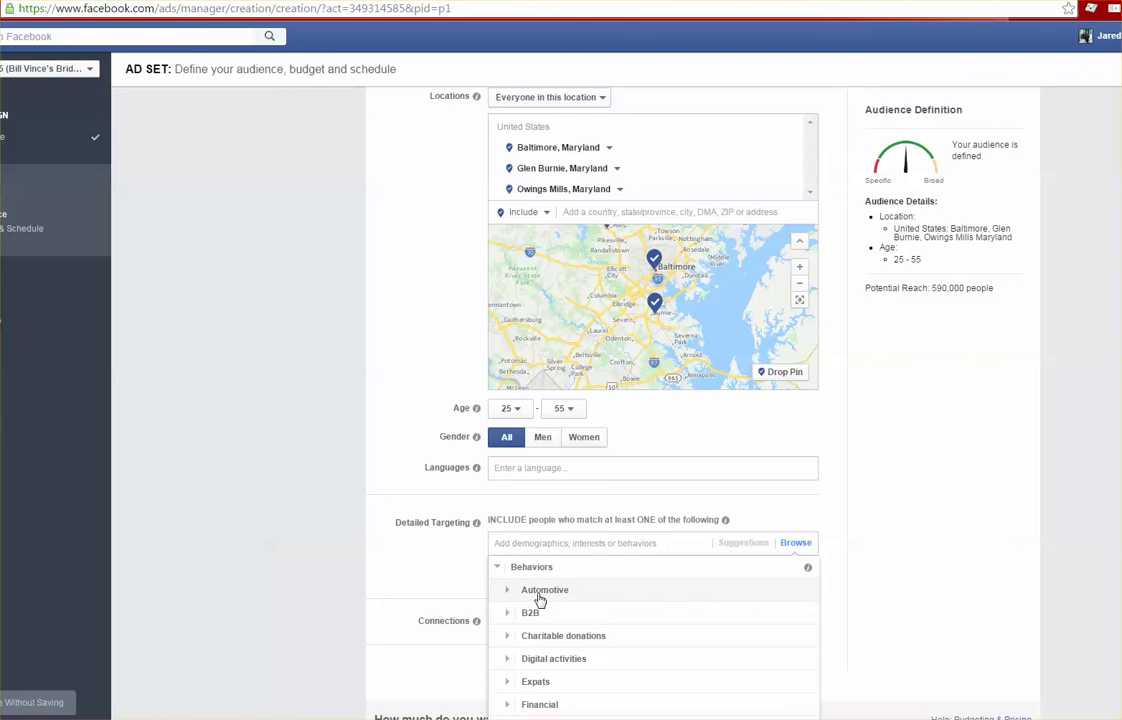
{"action": "left_click", "coordinate": [539, 593]}
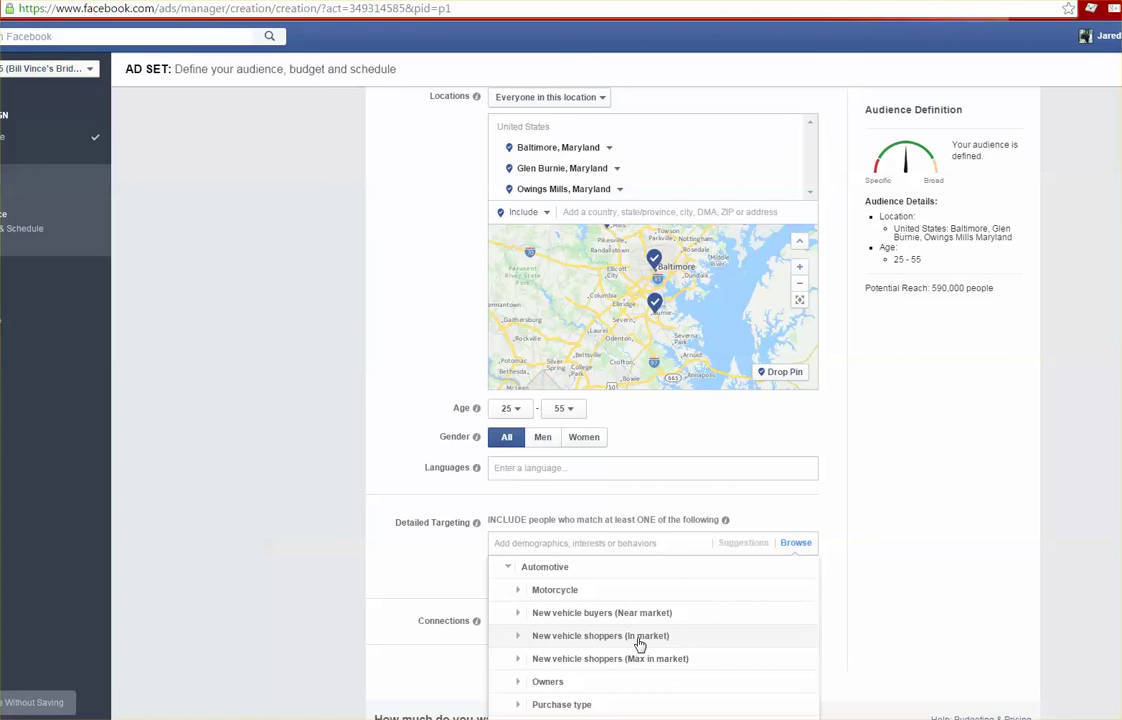
{"action": "left_click", "coordinate": [640, 645]}
{"action": "left_click", "coordinate": [581, 591]}
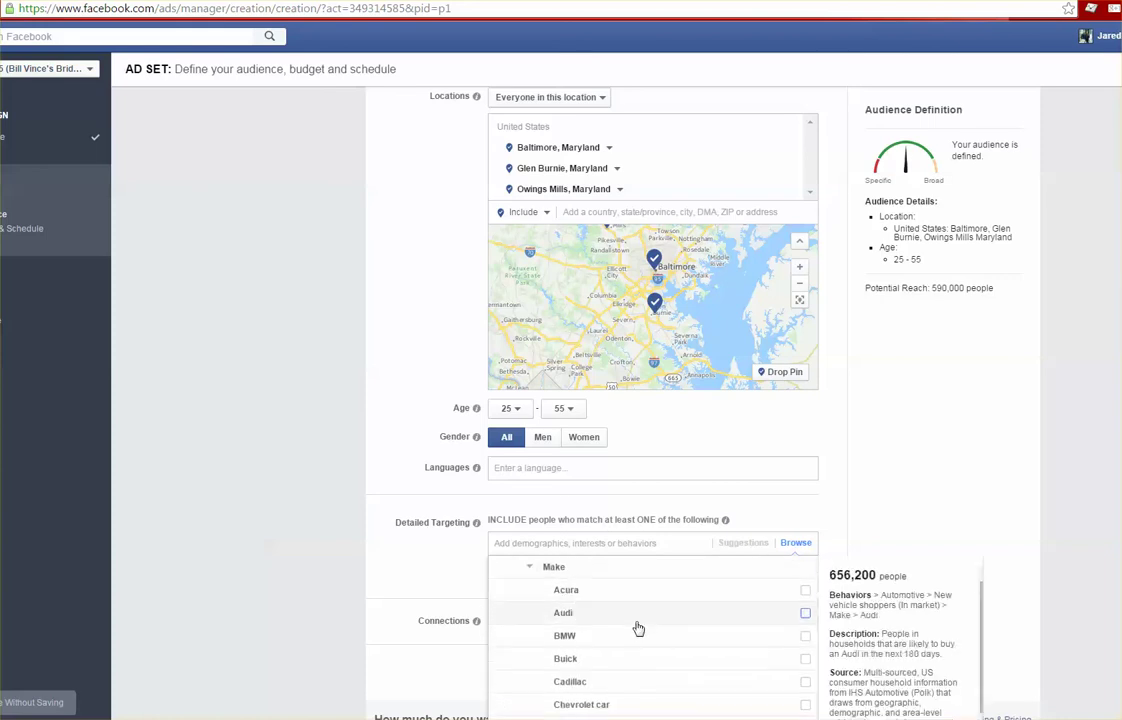
{"action": "scroll", "coordinate": [638, 628], "scroll_direction": "down", "scroll_amount": 6}
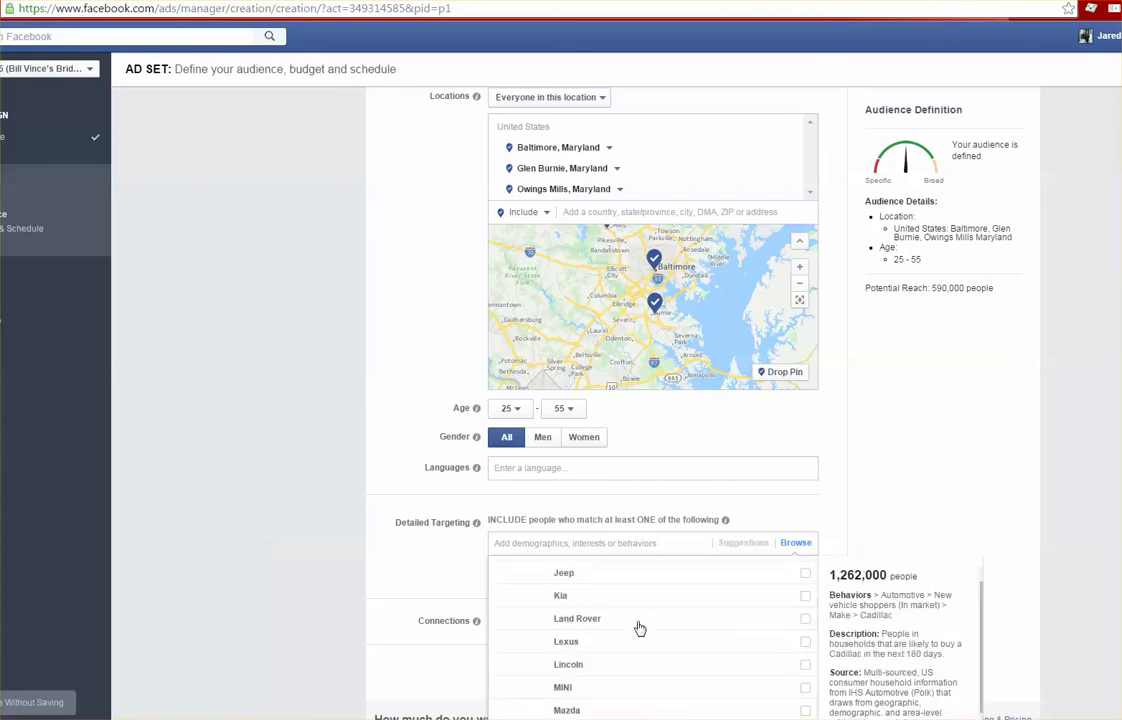
{"action": "scroll", "coordinate": [640, 628], "scroll_direction": "down", "scroll_amount": 4}
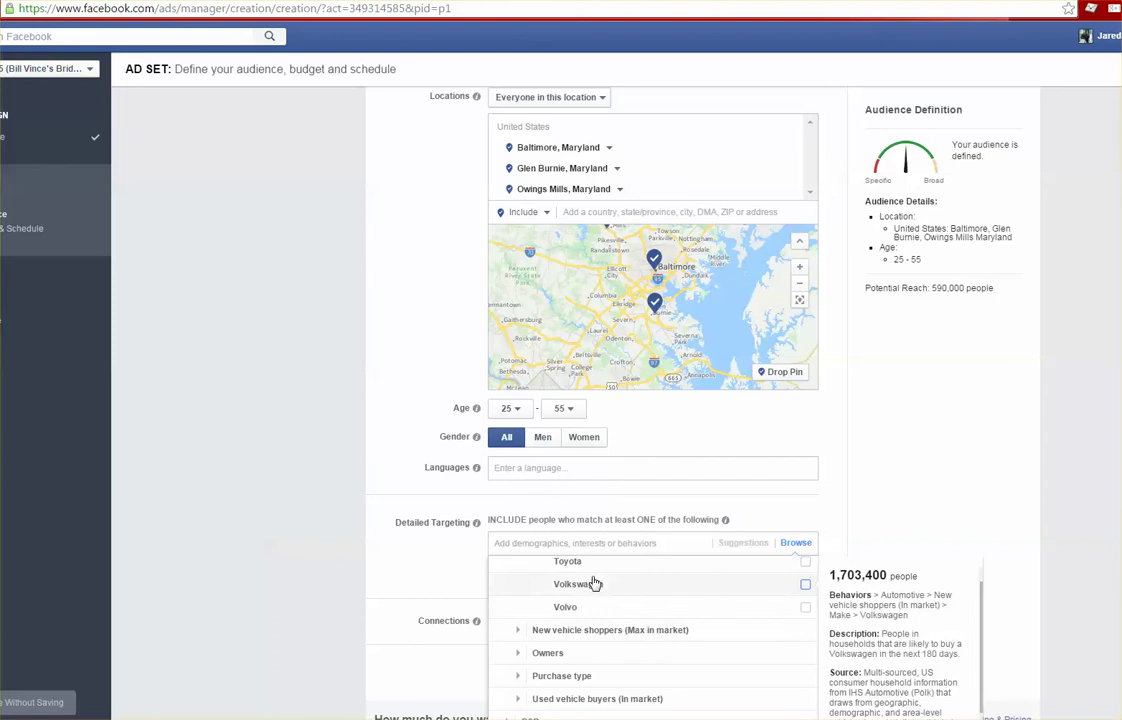
{"action": "left_click", "coordinate": [580, 566]}
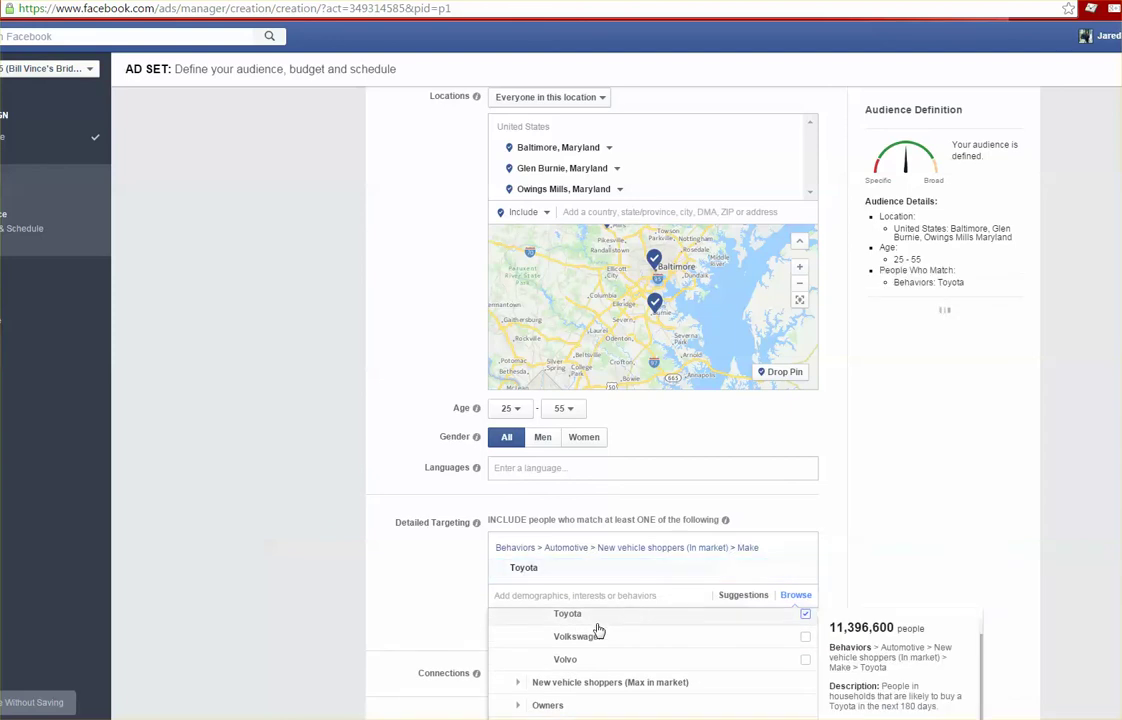
Step: Add Toyota from the automotive owners' makes to the detailed targeting and close the category list
{"action": "scroll", "coordinate": [588, 650], "scroll_direction": "down", "scroll_amount": 2}
{"action": "left_click", "coordinate": [565, 634]}
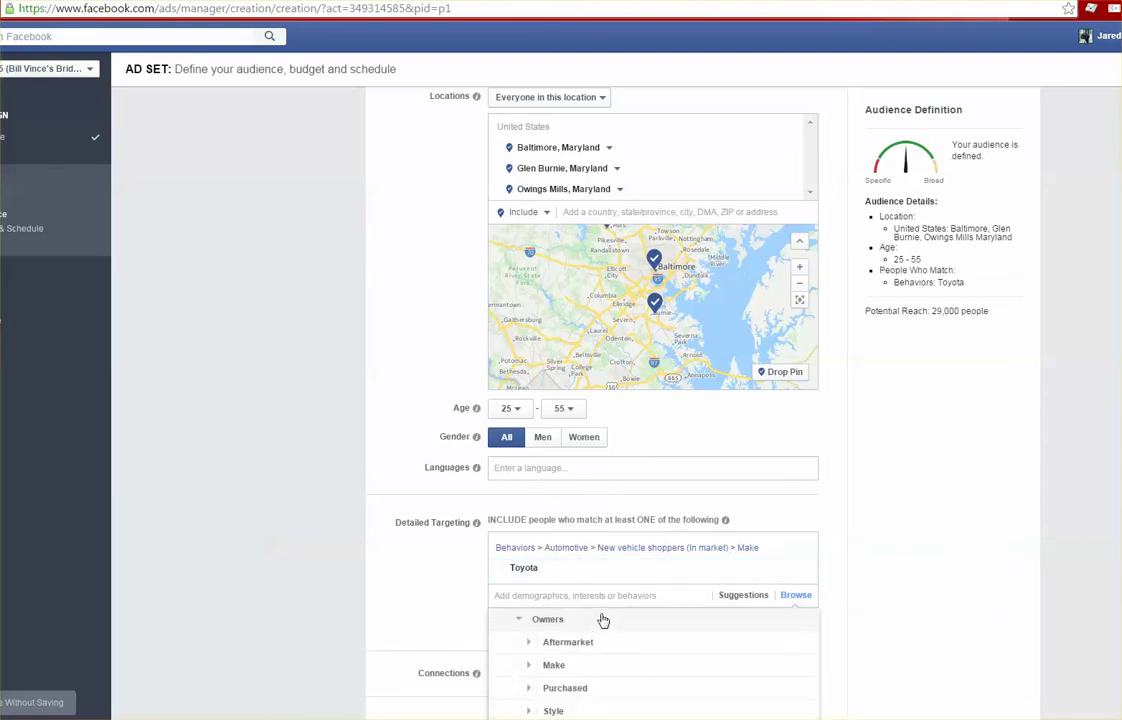
{"action": "scroll", "coordinate": [603, 632], "scroll_direction": "down", "scroll_amount": 2}
{"action": "scroll", "coordinate": [568, 628], "scroll_direction": "up", "scroll_amount": 3}
{"action": "scroll", "coordinate": [550, 660], "scroll_direction": "down", "scroll_amount": 2}
{"action": "left_click", "coordinate": [551, 667]}
{"action": "scroll", "coordinate": [603, 637], "scroll_direction": "down", "scroll_amount": 6}
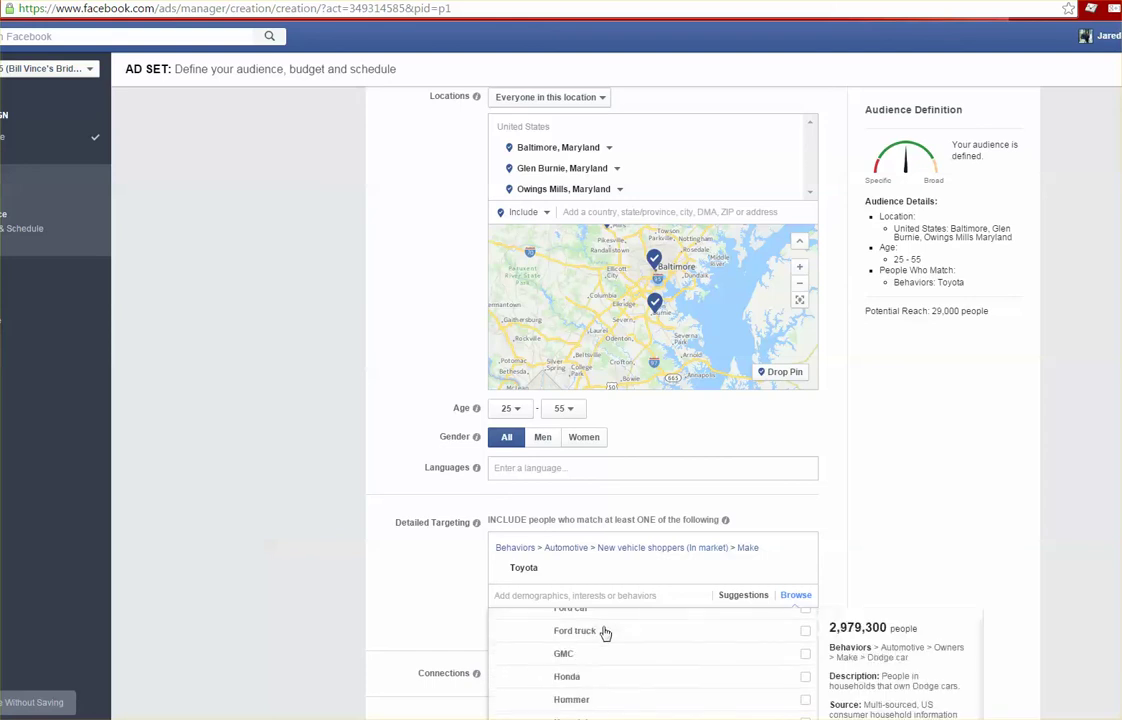
{"action": "scroll", "coordinate": [605, 635], "scroll_direction": "down", "scroll_amount": 6}
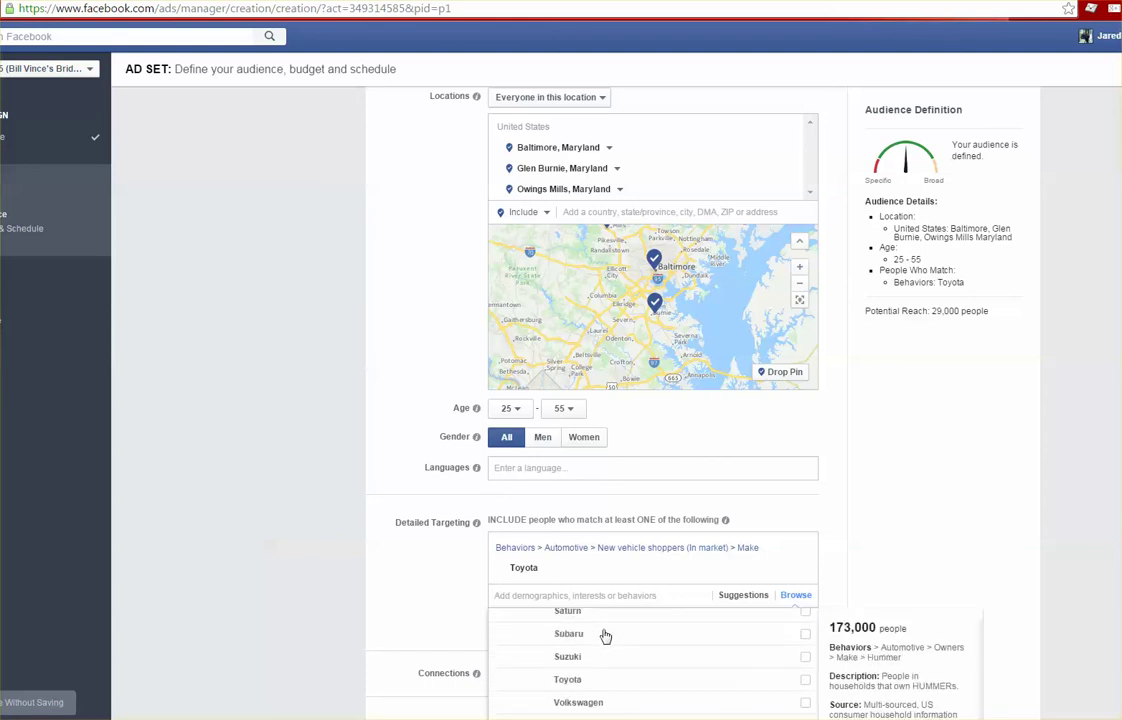
{"action": "left_click", "coordinate": [559, 686]}
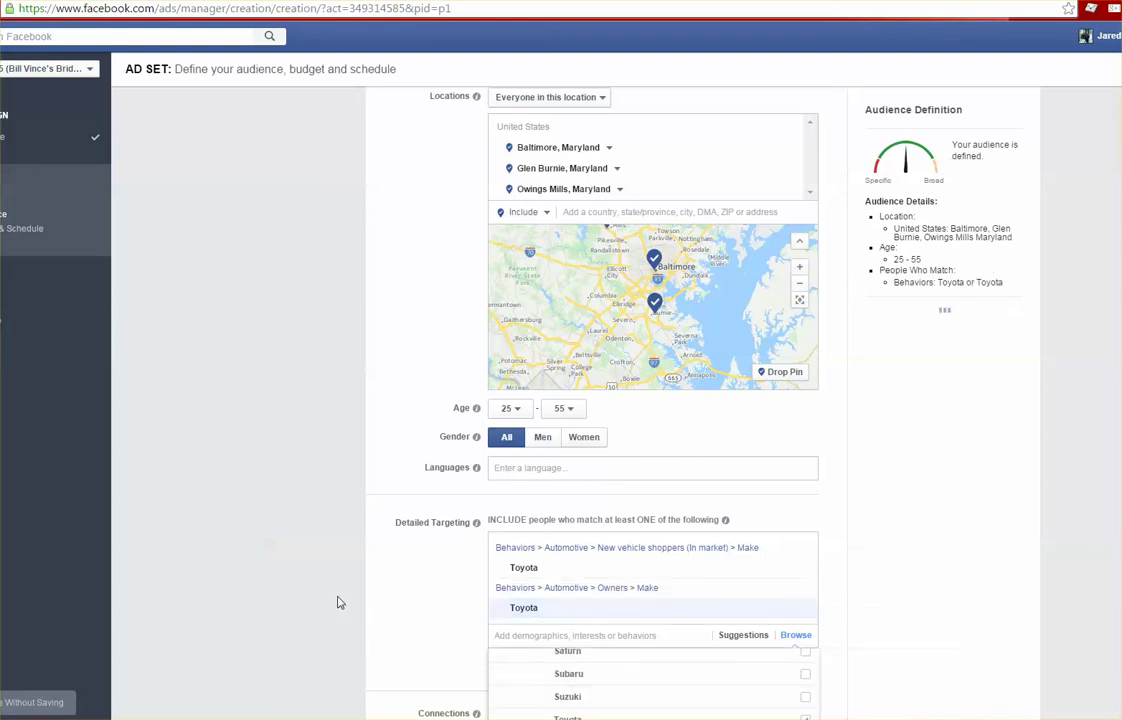
{"action": "left_click", "coordinate": [306, 613]}
Step: Switch the ad set's budget type from a daily to a Lifetime Budget
{"action": "scroll", "coordinate": [306, 613], "scroll_direction": "down", "scroll_amount": 1}
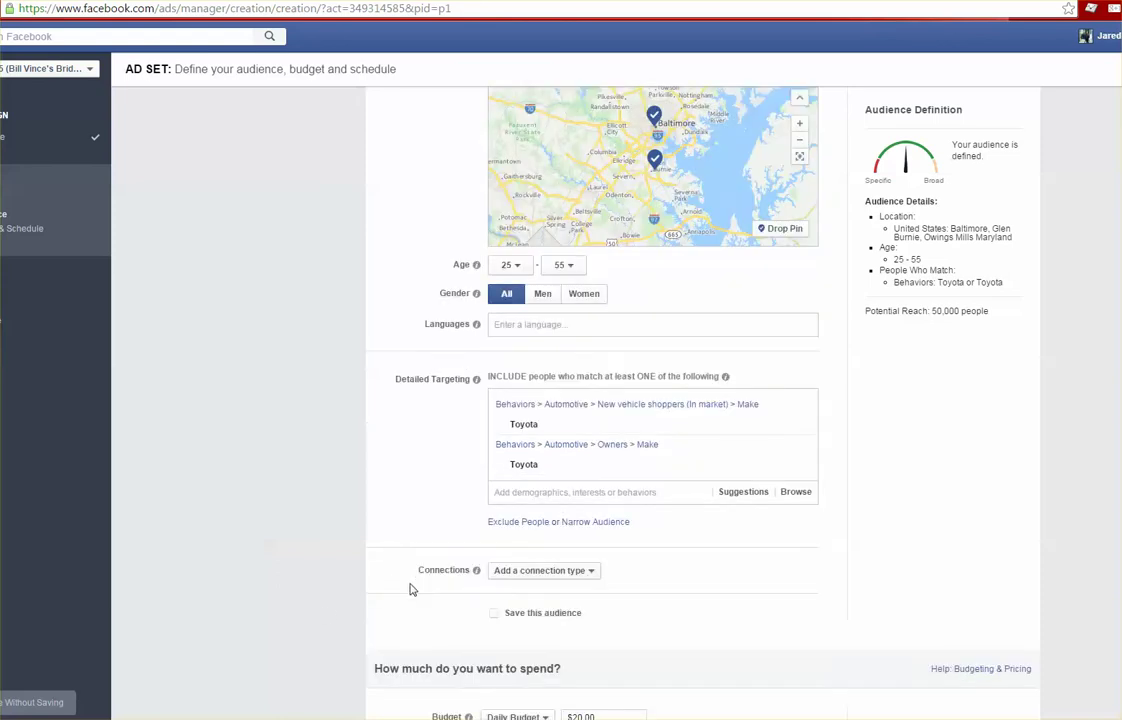
{"action": "scroll", "coordinate": [409, 590], "scroll_direction": "down", "scroll_amount": 3}
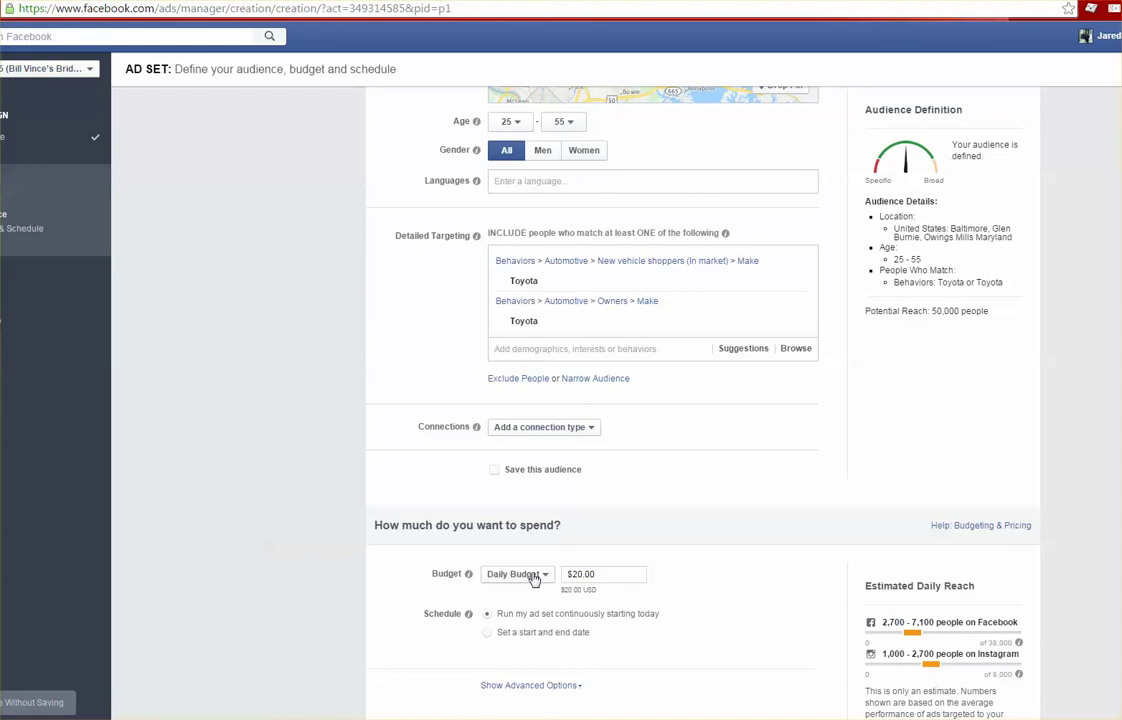
{"action": "left_click", "coordinate": [535, 577]}
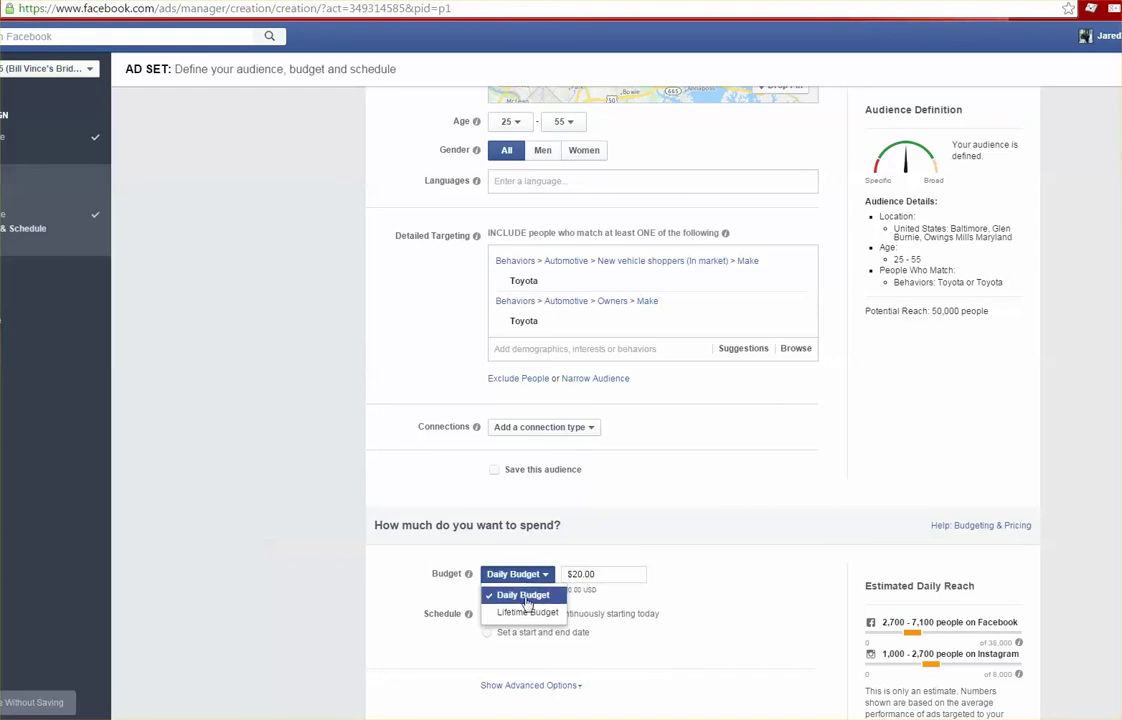
{"action": "left_click", "coordinate": [525, 613]}
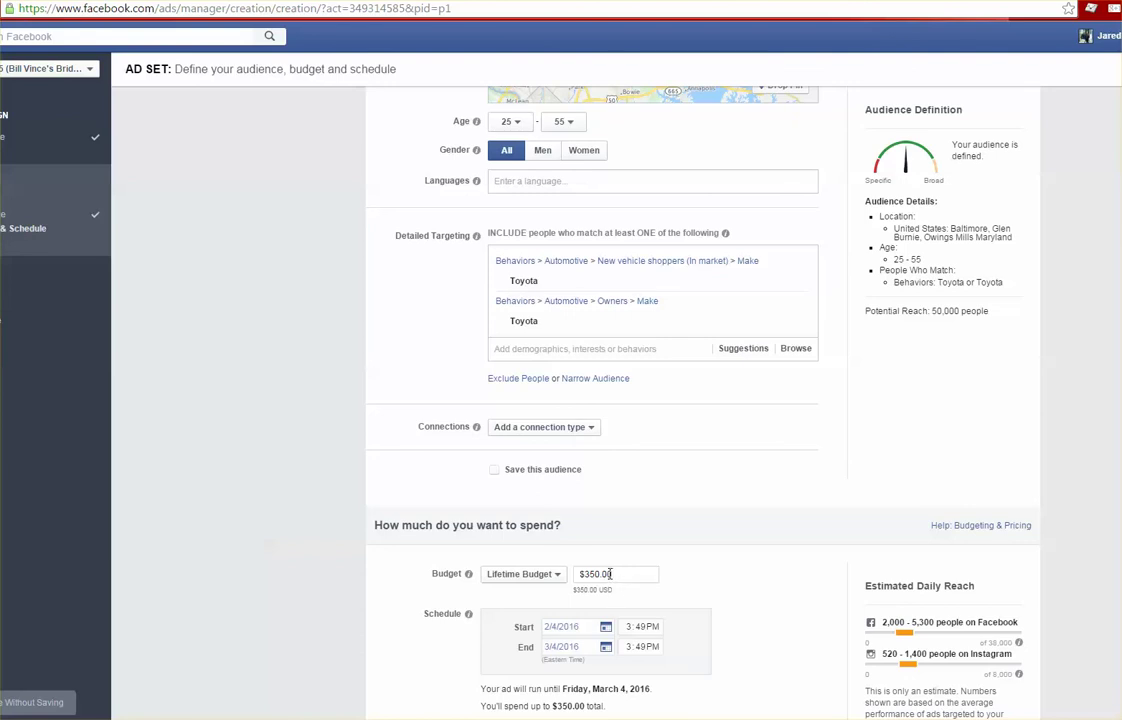
Step: Schedule the ad set to start on 3/1/2016 at 10:00 AM
{"action": "scroll", "coordinate": [610, 573], "scroll_direction": "down", "scroll_amount": 1}
{"action": "left_click", "coordinate": [562, 556]}
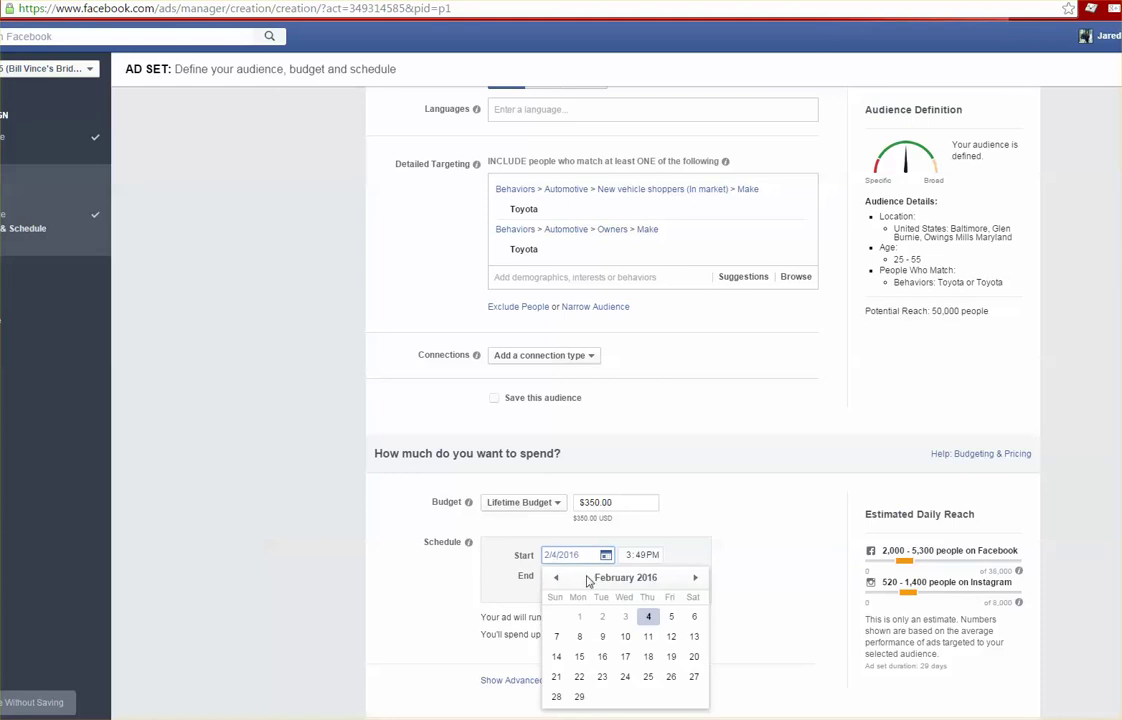
{"action": "left_click", "coordinate": [695, 578]}
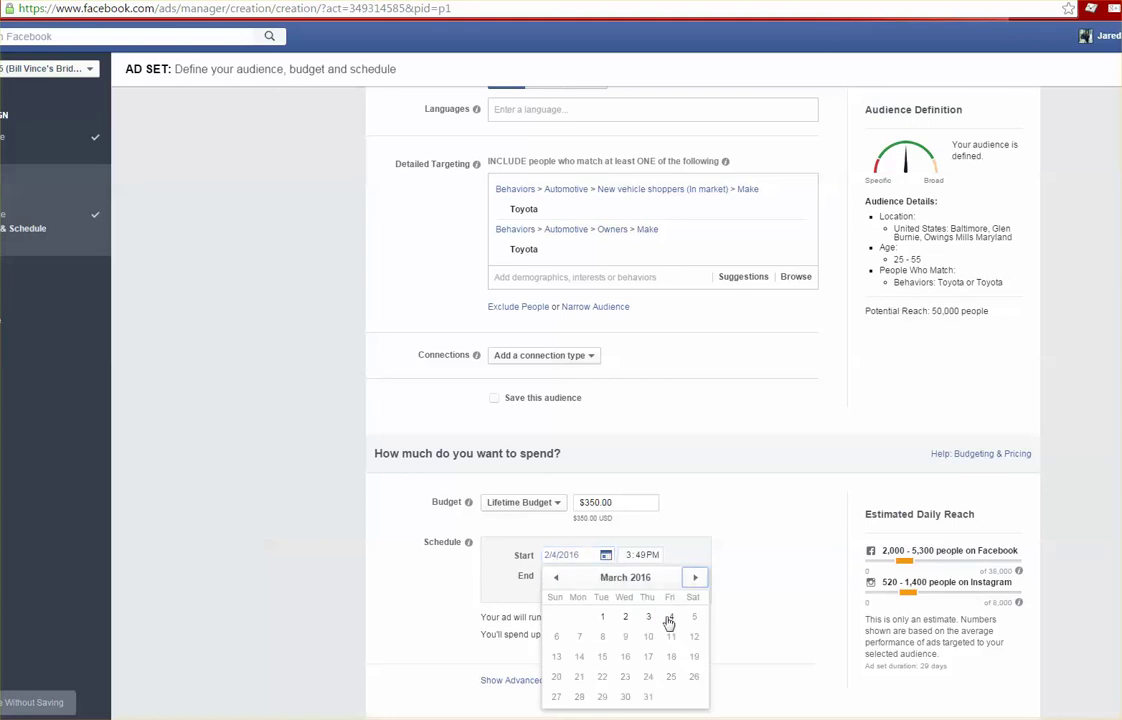
{"action": "left_click", "coordinate": [602, 617]}
{"action": "left_click", "coordinate": [628, 557]}
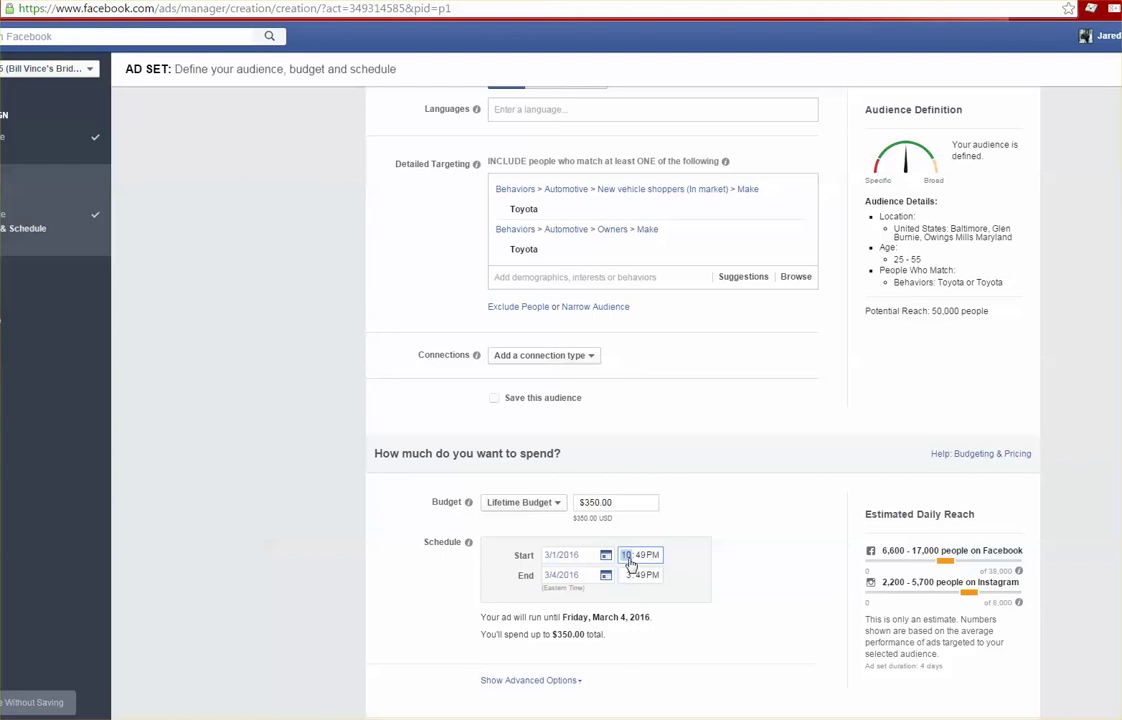
{"action": "left_click", "coordinate": [642, 556]}
{"action": "type", "text": "00"}
{"action": "left_click", "coordinate": [652, 556]}
{"action": "key", "text": "a"}
Step: Schedule the ad set to end on 3/31/2016 at 10:00 AM
{"action": "left_click", "coordinate": [606, 576]}
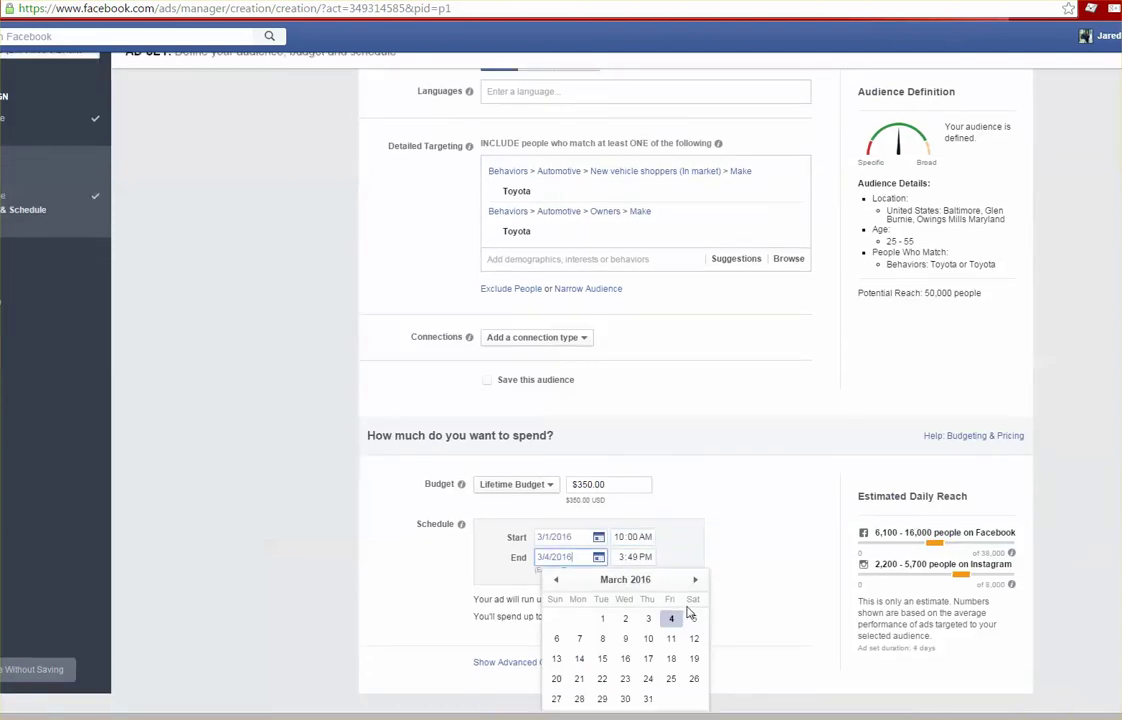
{"action": "left_click", "coordinate": [648, 698]}
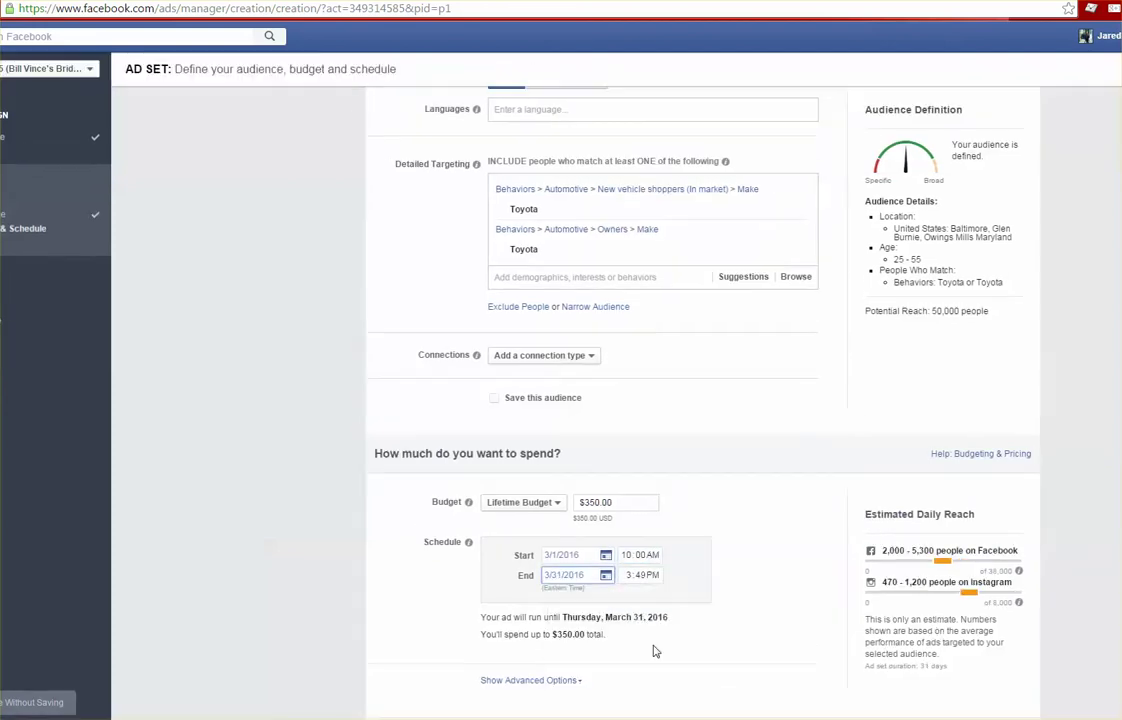
{"action": "left_click", "coordinate": [628, 577]}
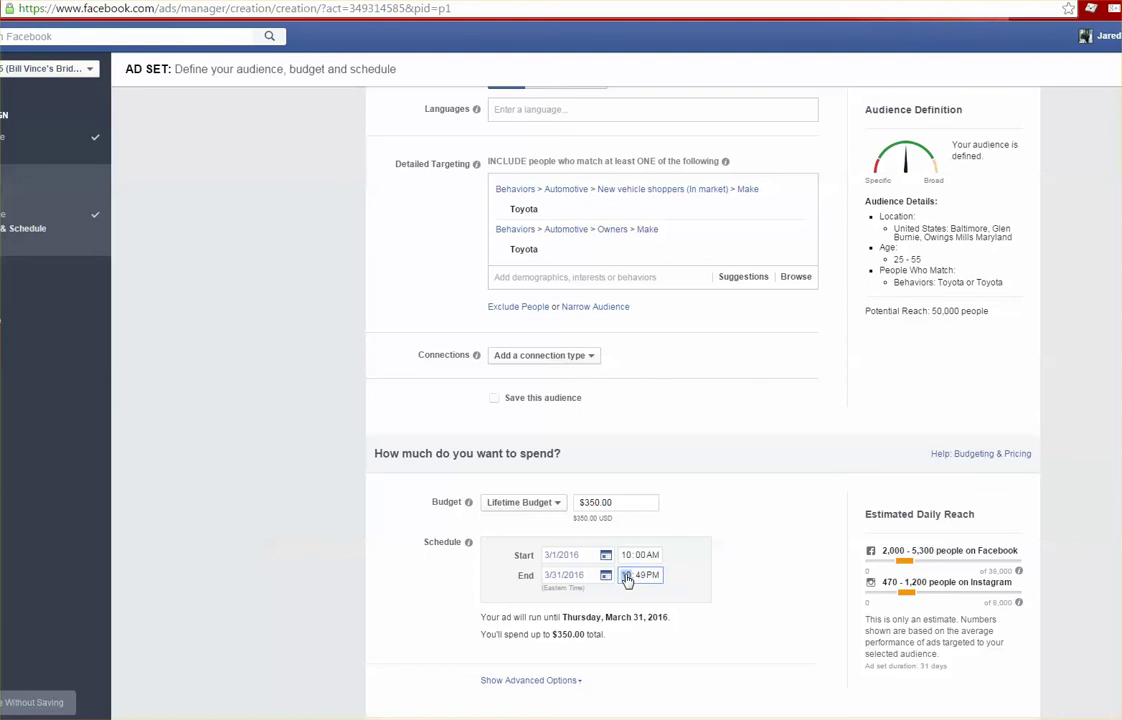
{"action": "type", "text": "10"}
{"action": "left_click", "coordinate": [648, 577]}
{"action": "key", "text": "a"}
{"action": "left_click_drag", "start_coordinate": [648, 580], "coordinate": [637, 582]}
{"action": "type", "text": "00AM"}
{"action": "left_click", "coordinate": [796, 562]}
Step: Set the ad set's lifetime budget to $700
{"action": "left_click", "coordinate": [596, 507]}
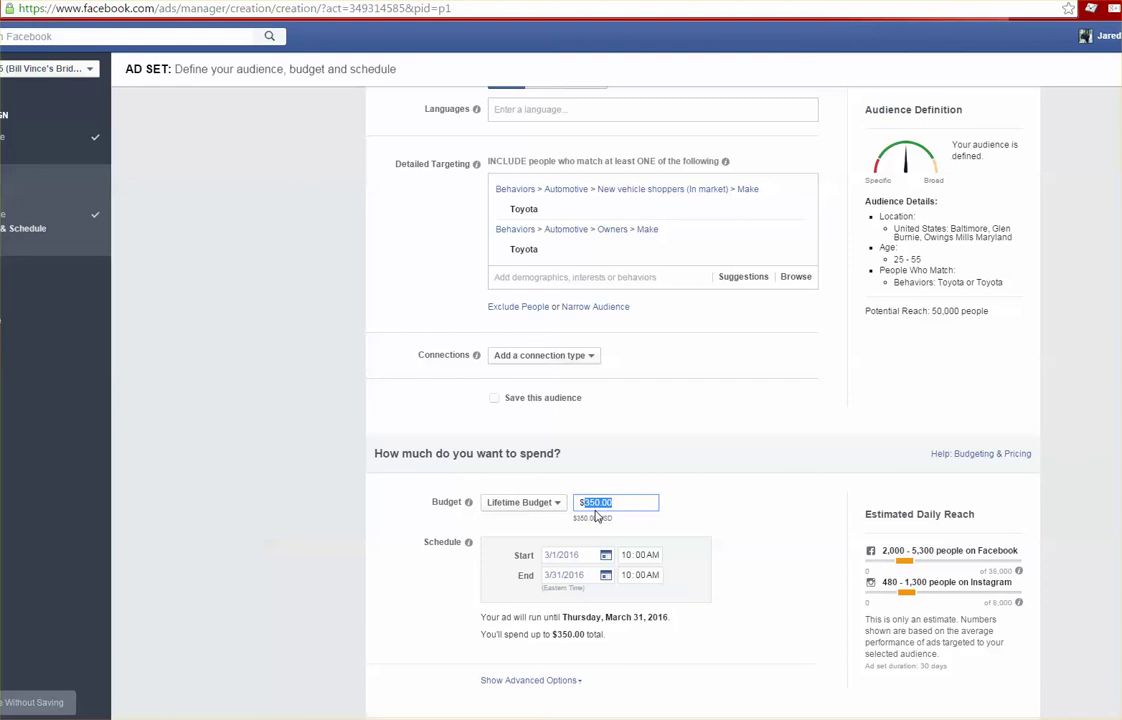
{"action": "type", "text": "700"}
{"action": "left_click", "coordinate": [761, 543]}
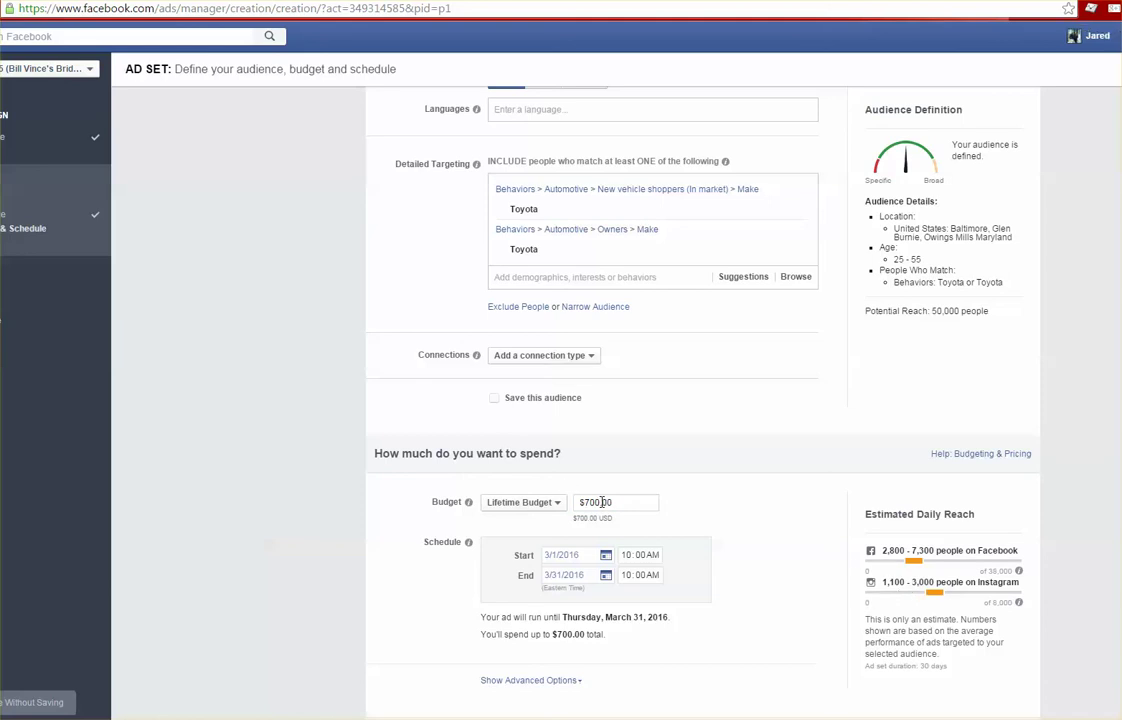
Step: Shorten the schedule, first to 3/25/2016 and finally to an end date of 3/16/2016, and continue to choosing the ad creative
{"action": "left_click", "coordinate": [605, 578]}
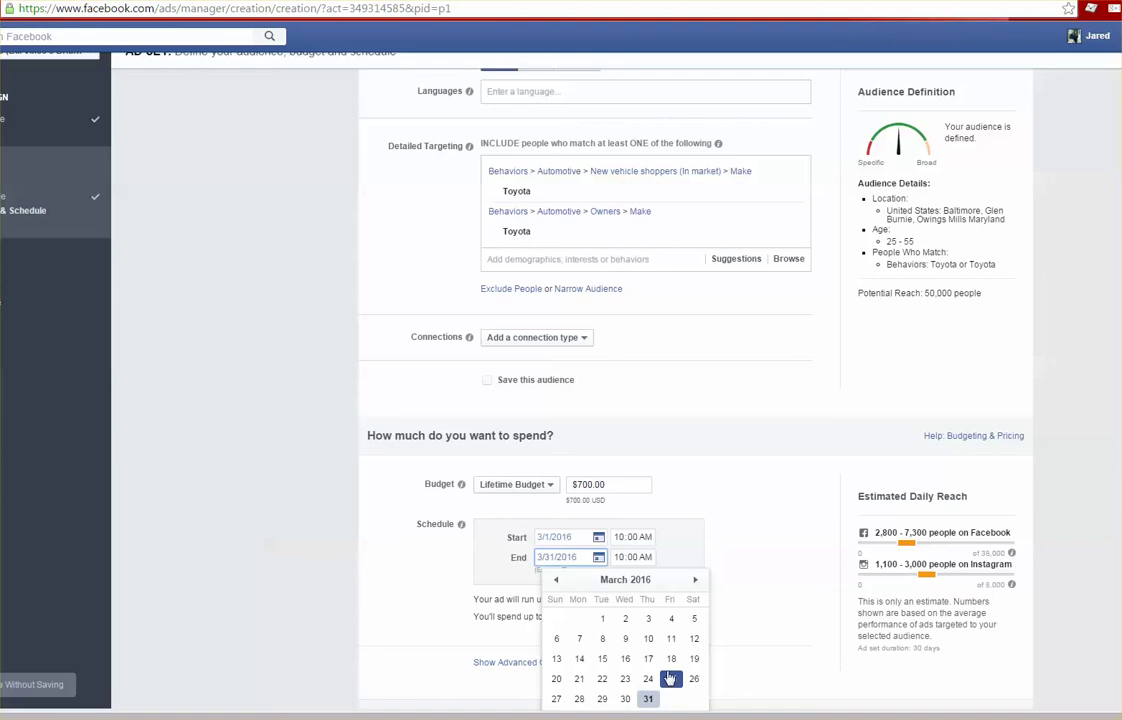
{"action": "left_click", "coordinate": [670, 679]}
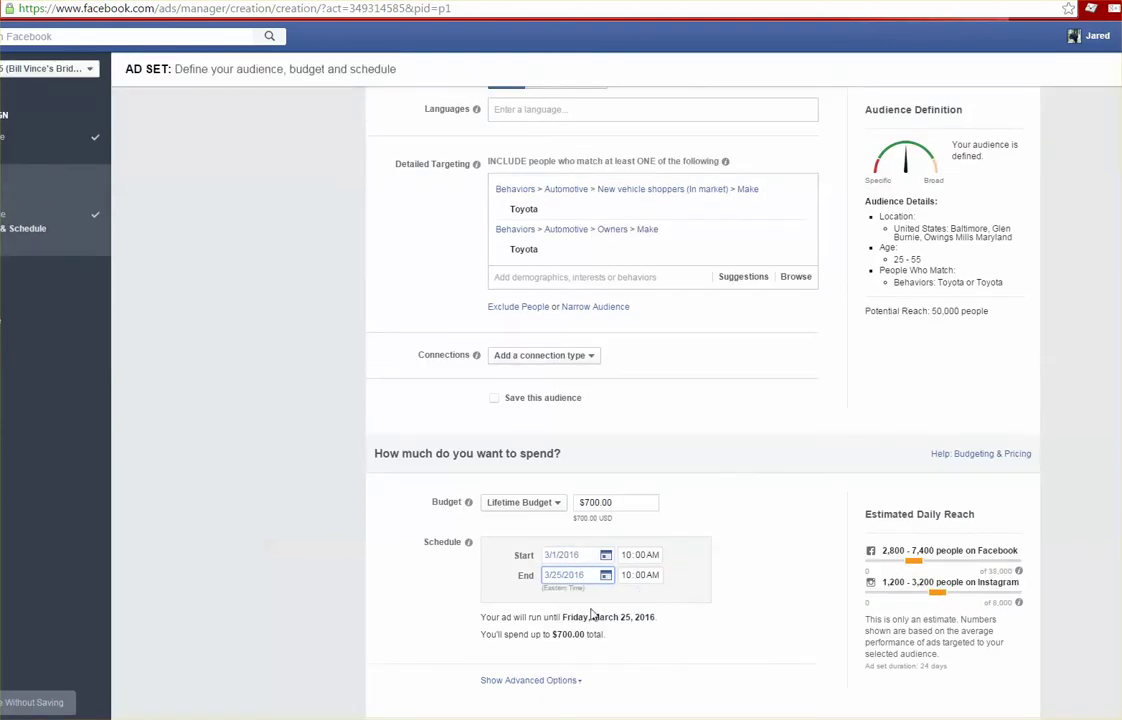
{"action": "left_click", "coordinate": [625, 677]}
{"action": "scroll", "coordinate": [820, 532], "scroll_direction": "down", "scroll_amount": 2}
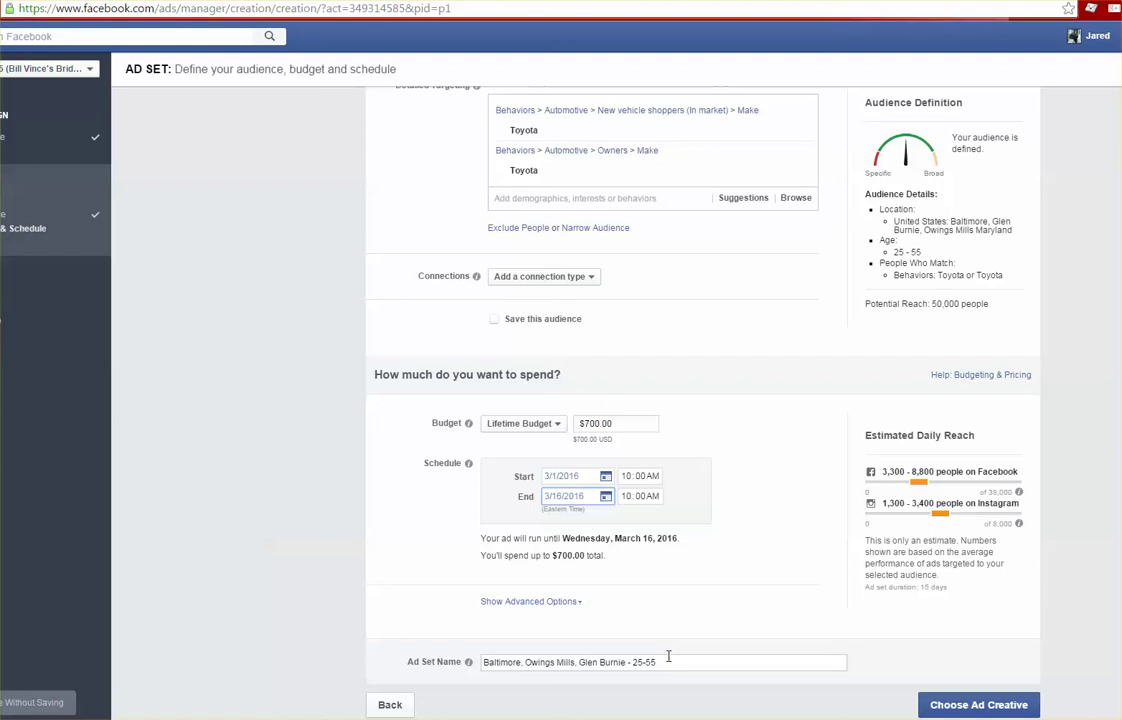
{"action": "left_click", "coordinate": [978, 705]}
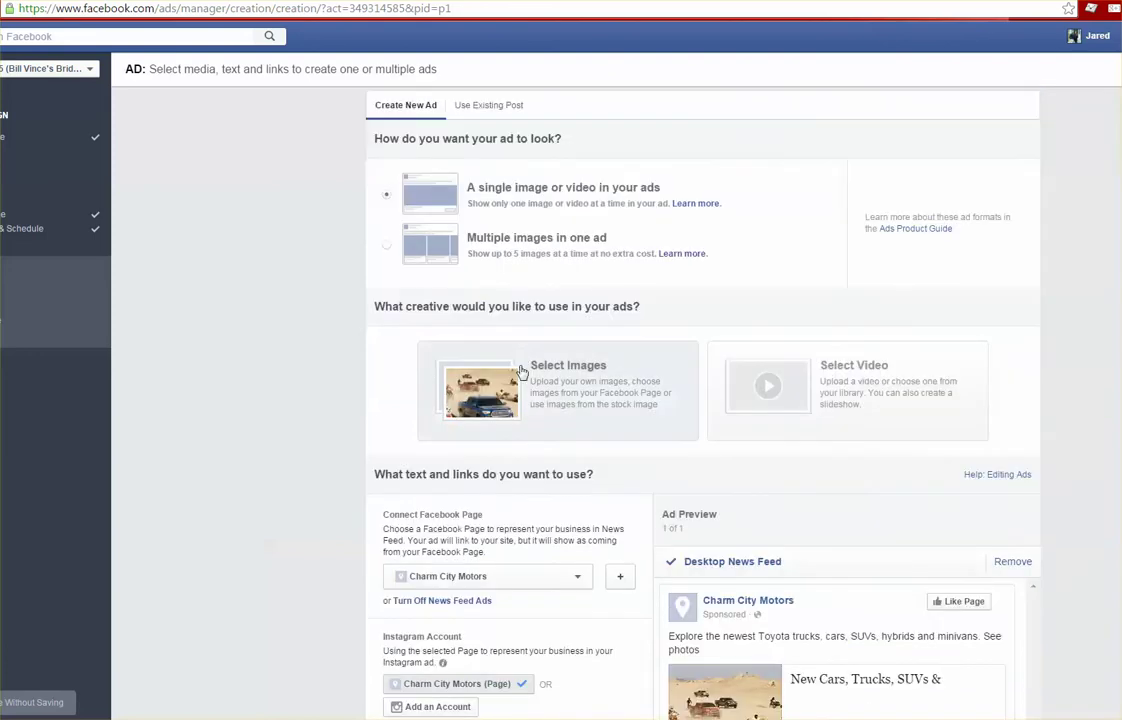
Step: Keep Charm City Motors as the connected Facebook Page and remove the Desktop Right Column and Audience Network placements from the ad
{"action": "scroll", "coordinate": [525, 400], "scroll_direction": "down", "scroll_amount": 2}
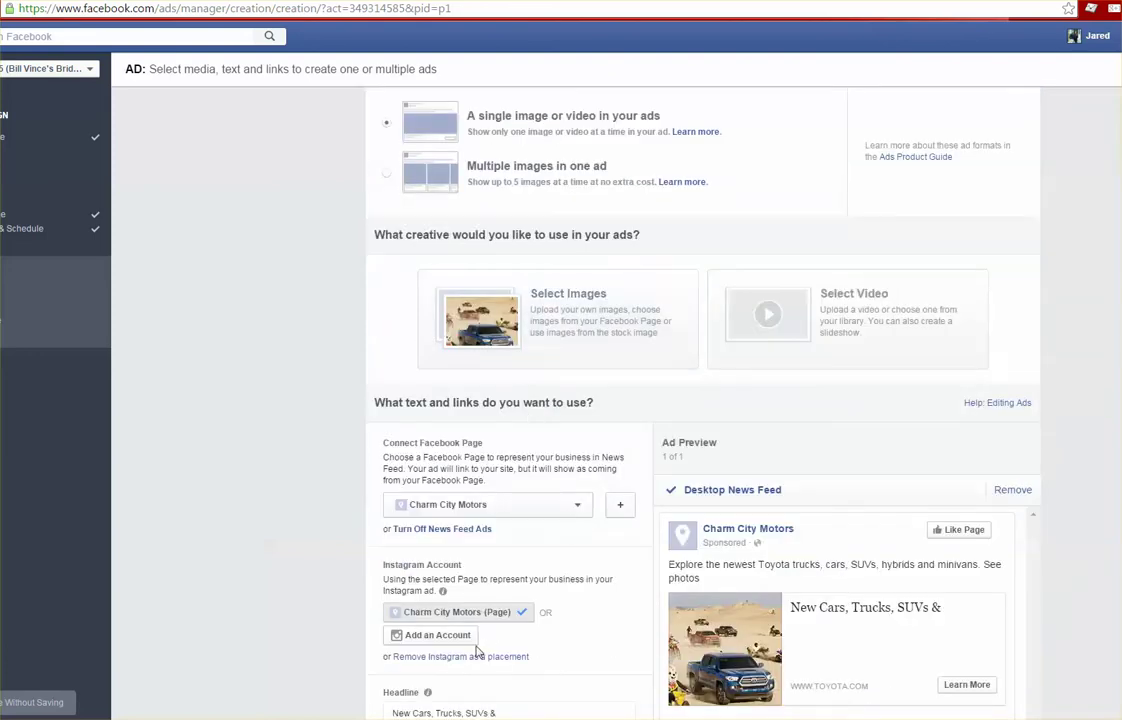
{"action": "scroll", "coordinate": [421, 572], "scroll_direction": "down", "scroll_amount": 1}
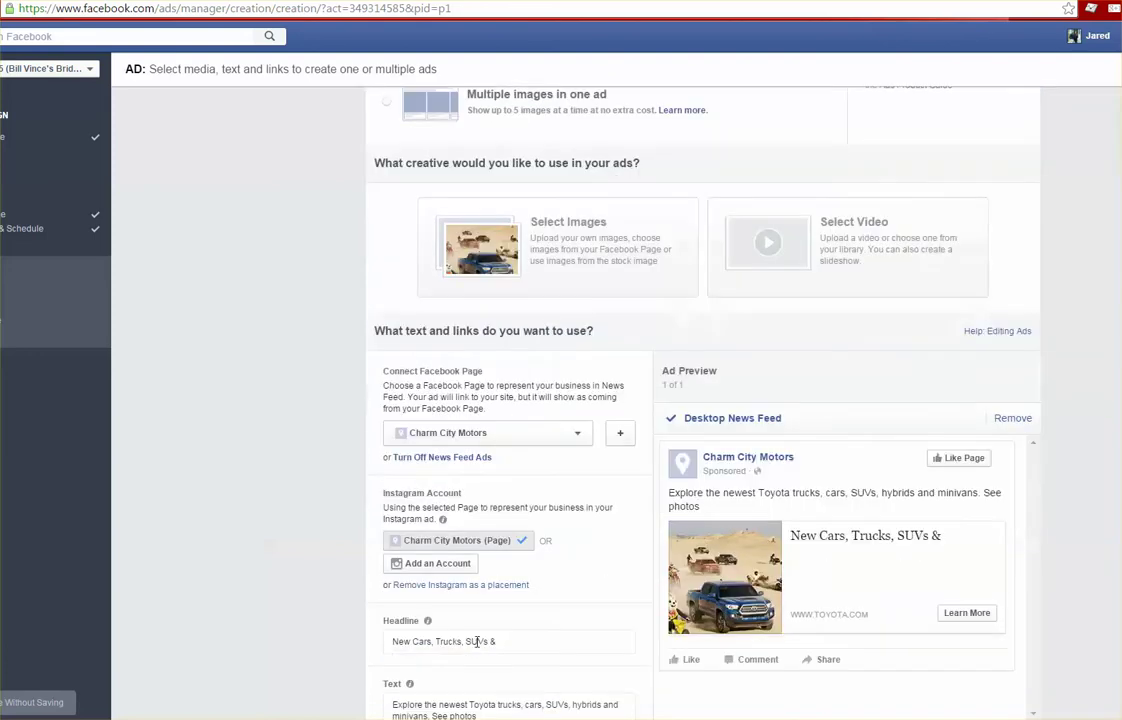
{"action": "left_click", "coordinate": [484, 443]}
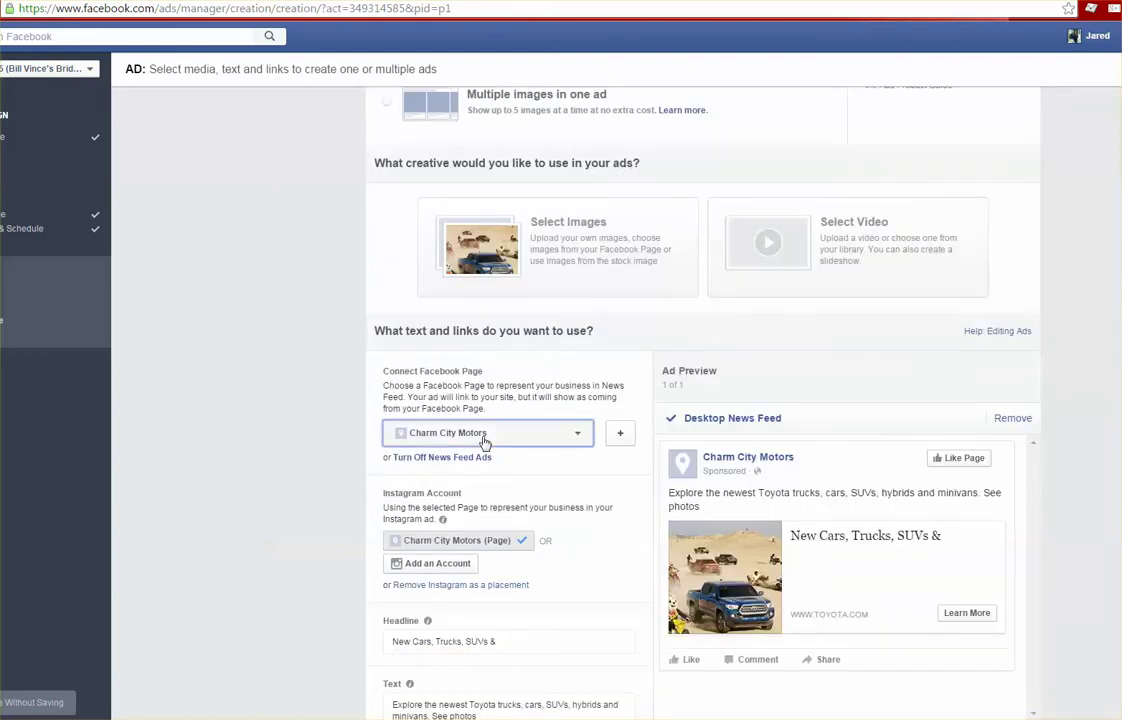
{"action": "left_click", "coordinate": [336, 510]}
{"action": "scroll", "coordinate": [334, 510], "scroll_direction": "down", "scroll_amount": 2}
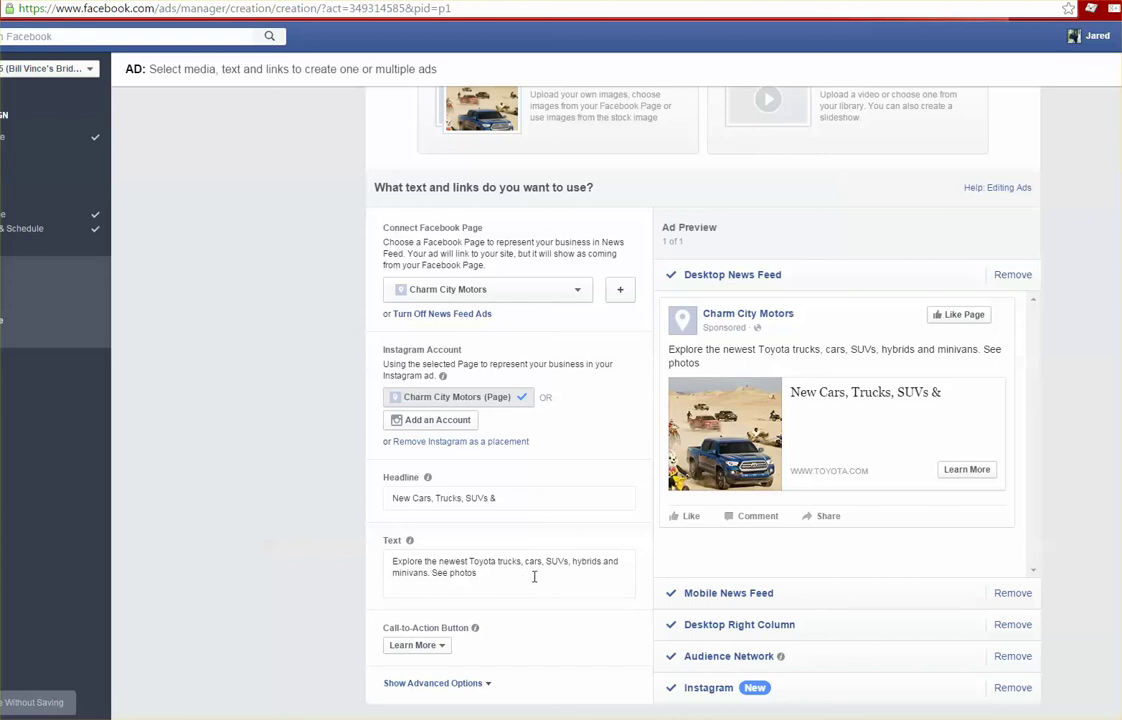
{"action": "scroll", "coordinate": [526, 578], "scroll_direction": "down", "scroll_amount": 1}
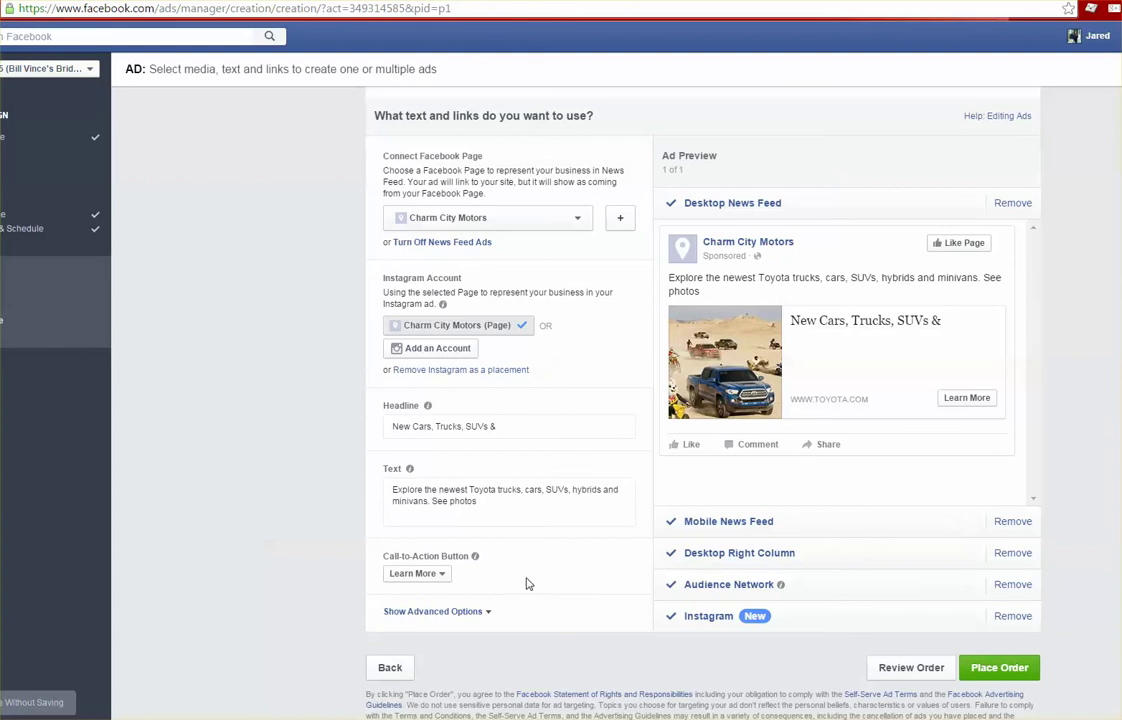
{"action": "left_click", "coordinate": [1022, 553]}
{"action": "left_click", "coordinate": [1021, 585]}
Step: Review the ad's format, images, connected page, headline, text and placements before ordering
{"action": "scroll", "coordinate": [494, 490], "scroll_direction": "up", "scroll_amount": 4}
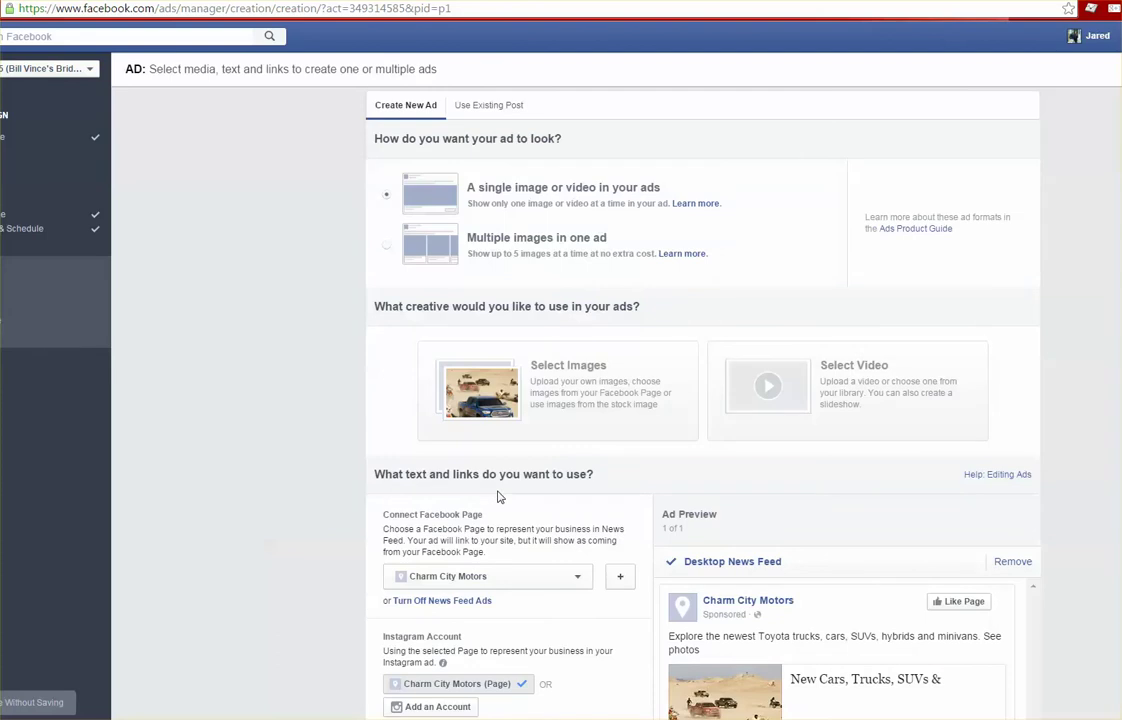
{"action": "scroll", "coordinate": [300, 230], "scroll_direction": "down", "scroll_amount": 1}
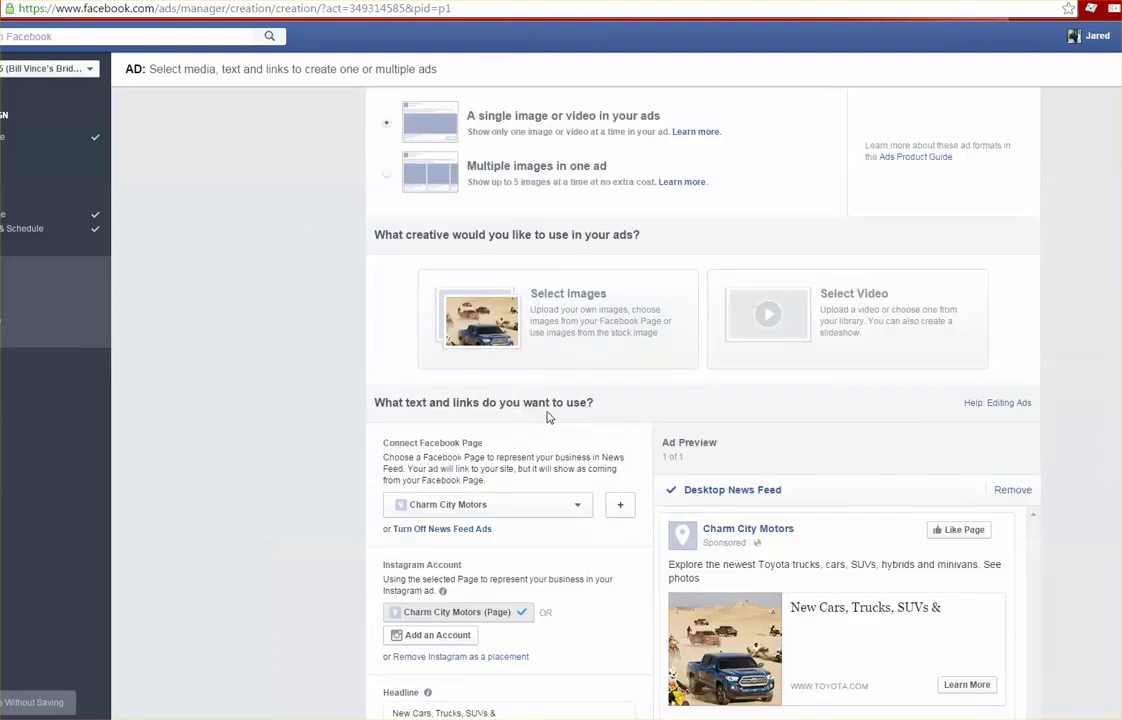
{"action": "scroll", "coordinate": [540, 420], "scroll_direction": "down", "scroll_amount": 2}
{"action": "scroll", "coordinate": [613, 490], "scroll_direction": "down", "scroll_amount": 1}
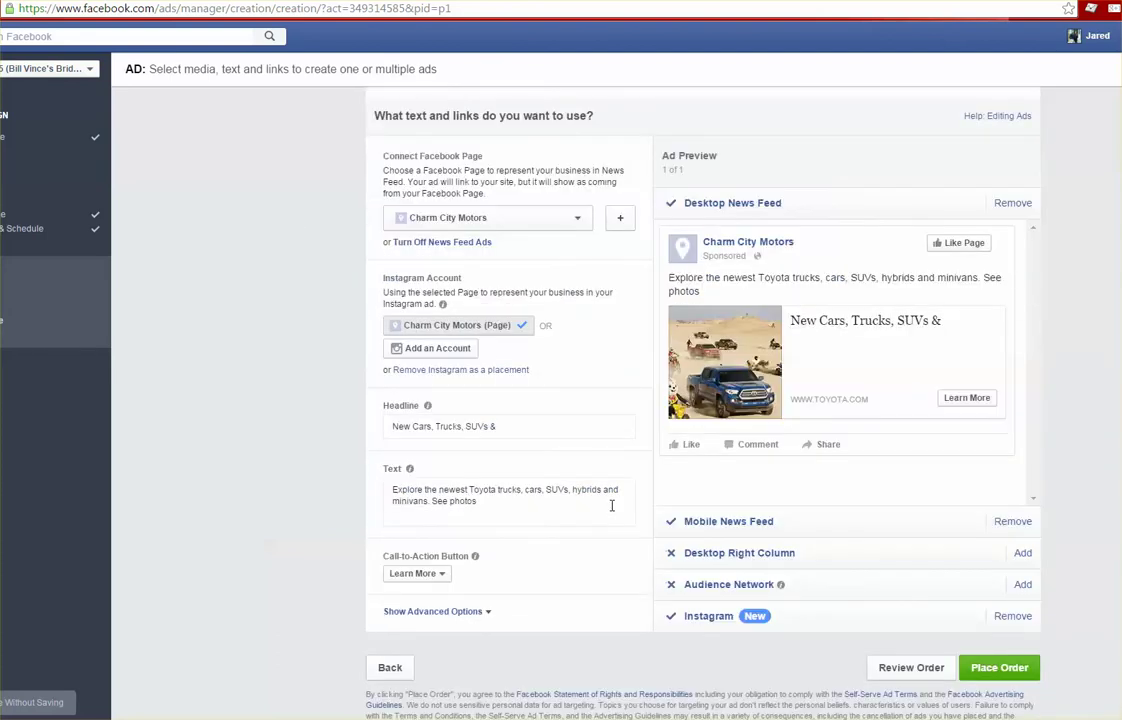